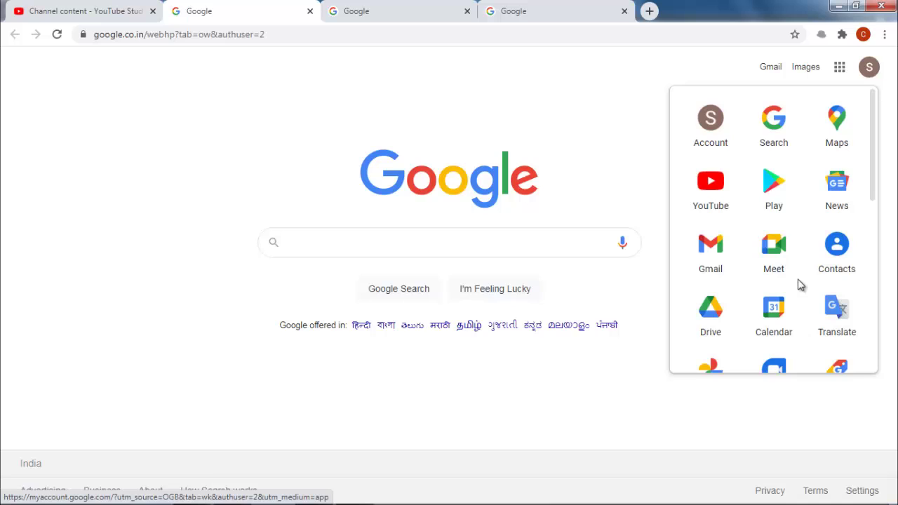
Browse the list of Google apps and open Google Photos.
{"action": "key", "text": "Escape"}
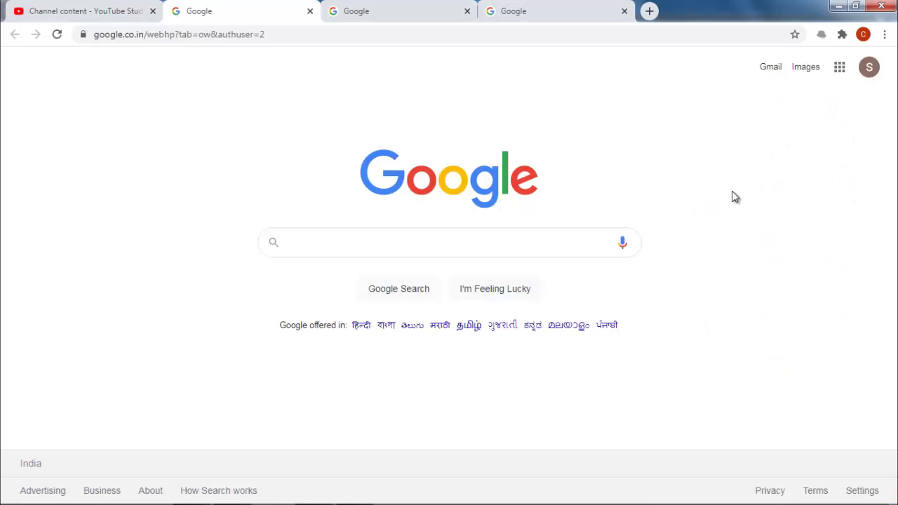
{"action": "left_click", "coordinate": [840, 67]}
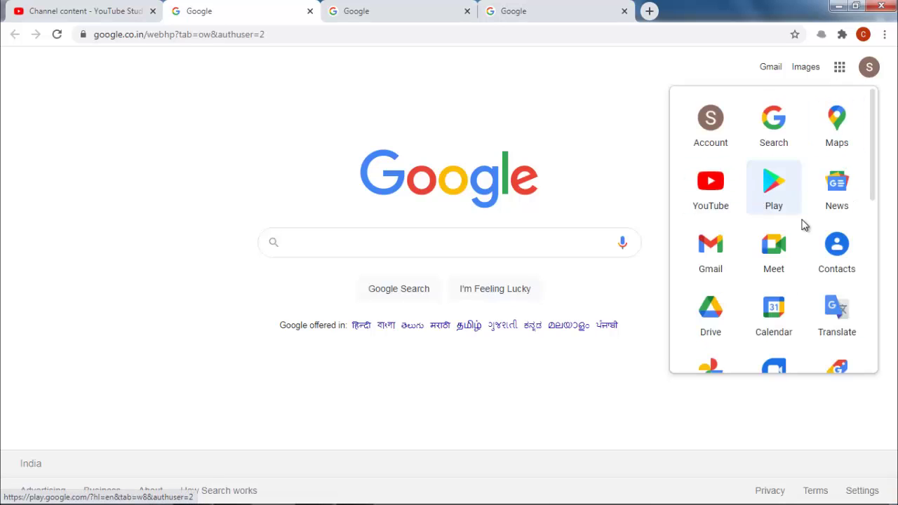
{"action": "scroll", "coordinate": [783, 226], "scroll_direction": "down", "scroll_amount": 1}
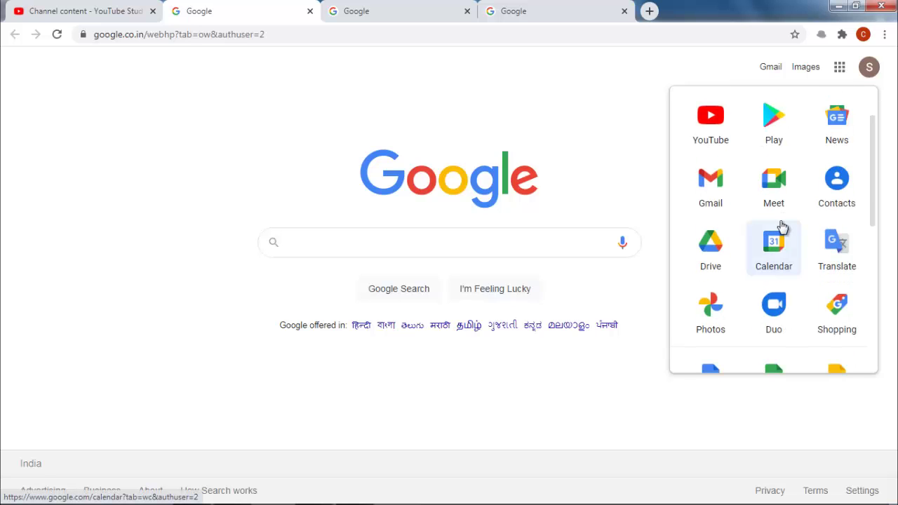
{"action": "scroll", "coordinate": [779, 228], "scroll_direction": "up", "scroll_amount": 1}
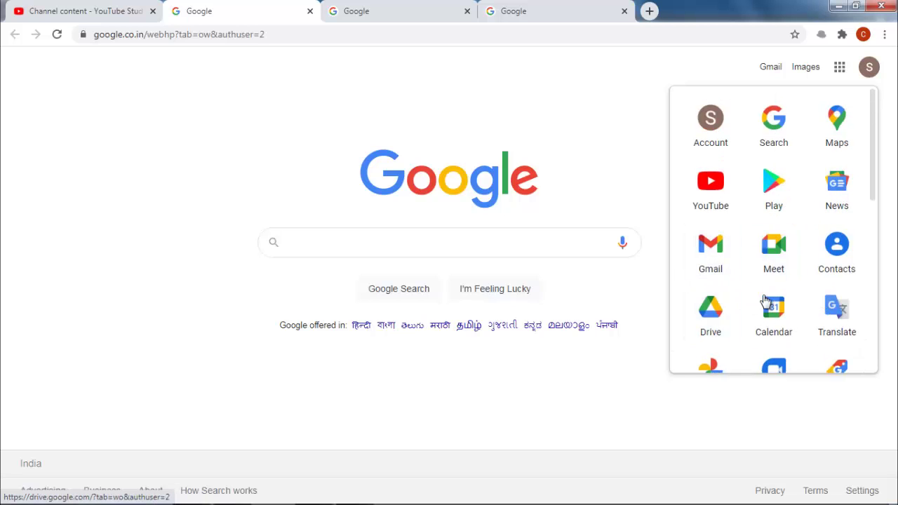
{"action": "scroll", "coordinate": [764, 301], "scroll_direction": "down", "scroll_amount": 2}
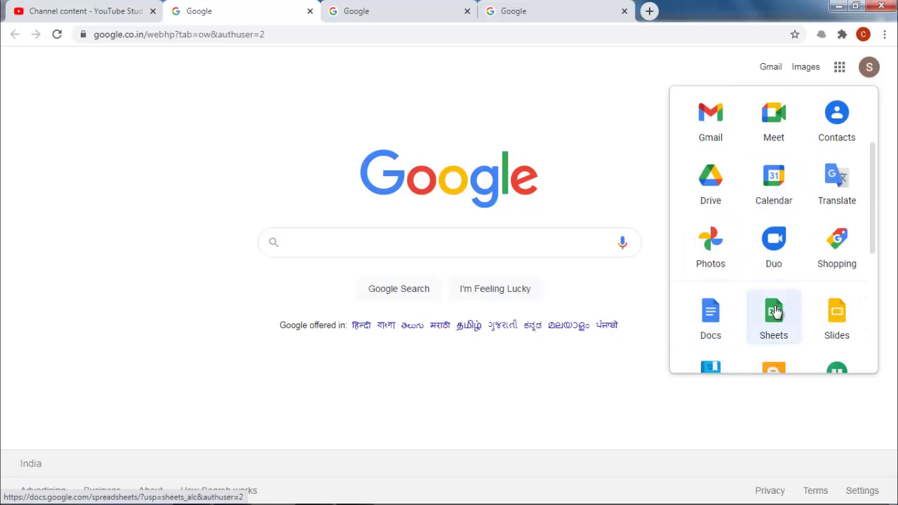
{"action": "scroll", "coordinate": [796, 307], "scroll_direction": "down", "scroll_amount": 2}
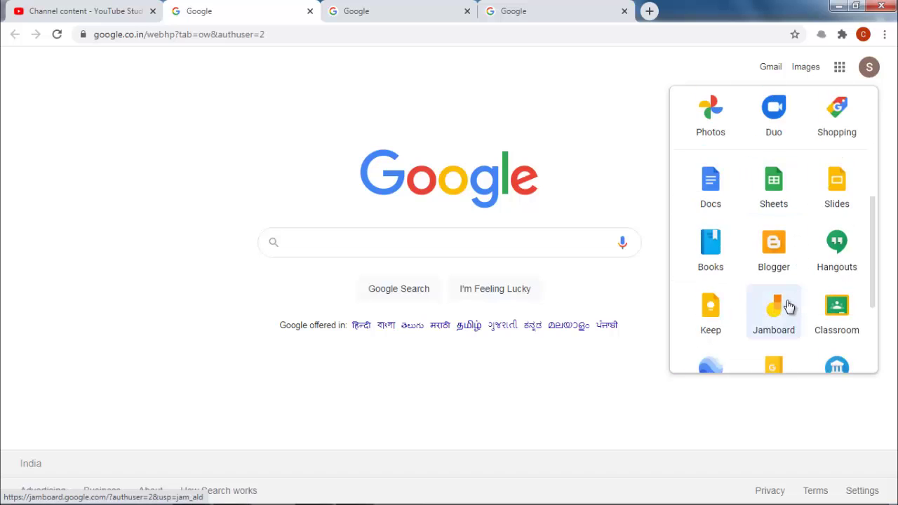
{"action": "scroll", "coordinate": [788, 302], "scroll_direction": "up", "scroll_amount": 2}
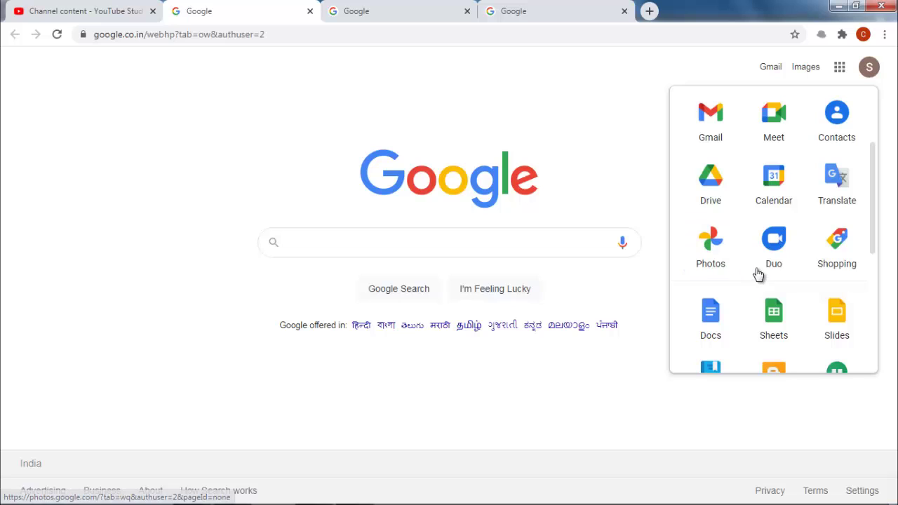
{"action": "scroll", "coordinate": [791, 276], "scroll_direction": "up", "scroll_amount": 2}
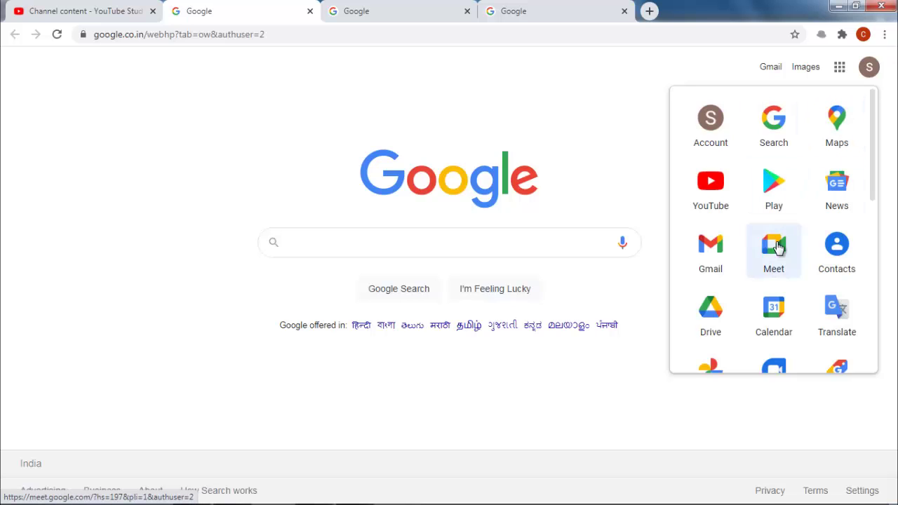
{"action": "scroll", "coordinate": [776, 253], "scroll_direction": "down", "scroll_amount": 2}
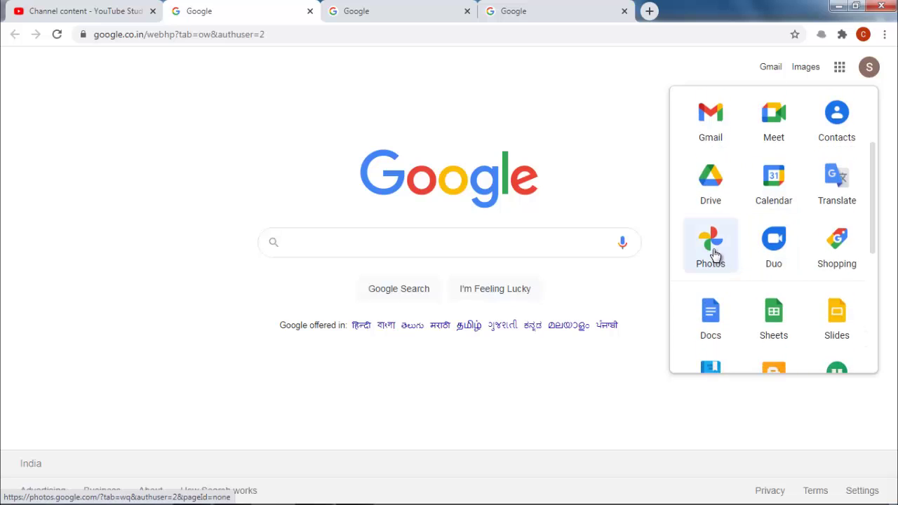
{"action": "left_click", "coordinate": [716, 255]}
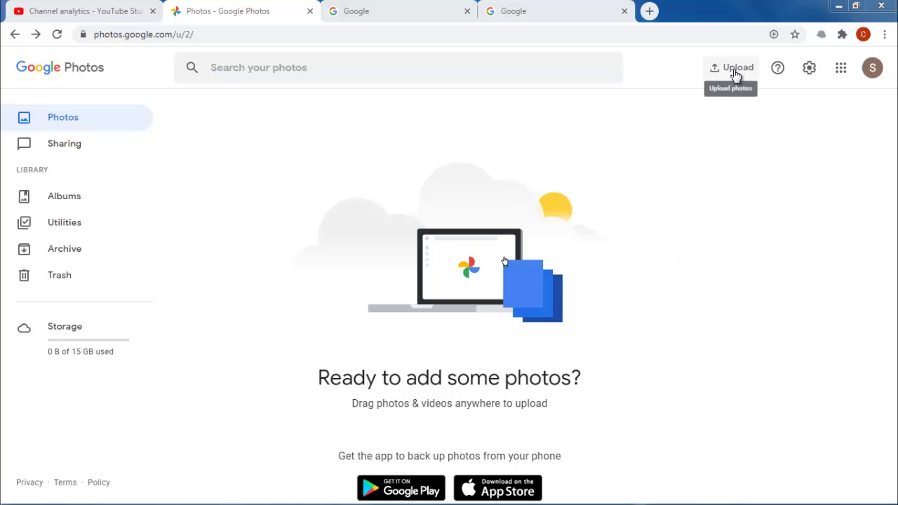
Set the upload size for photos and videos to High quality in the settings, and return to the photo library.
{"action": "left_click", "coordinate": [809, 70]}
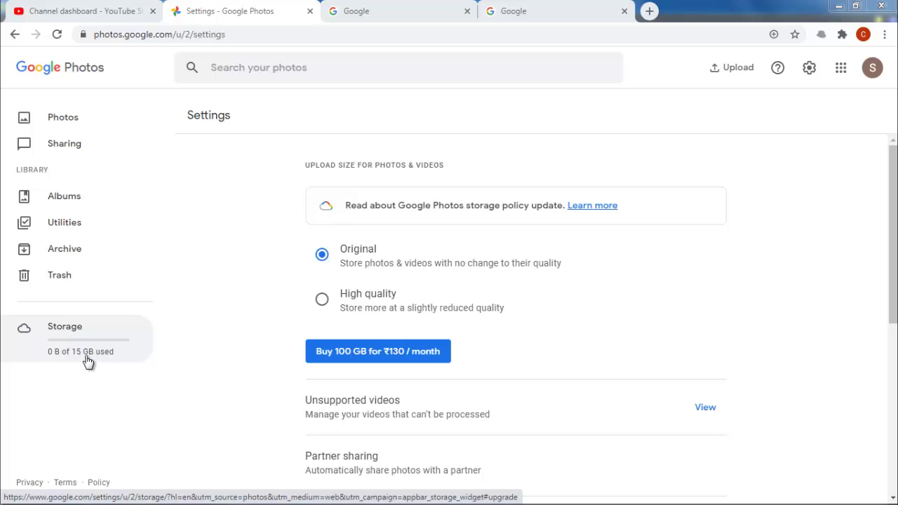
{"action": "left_click", "coordinate": [322, 300]}
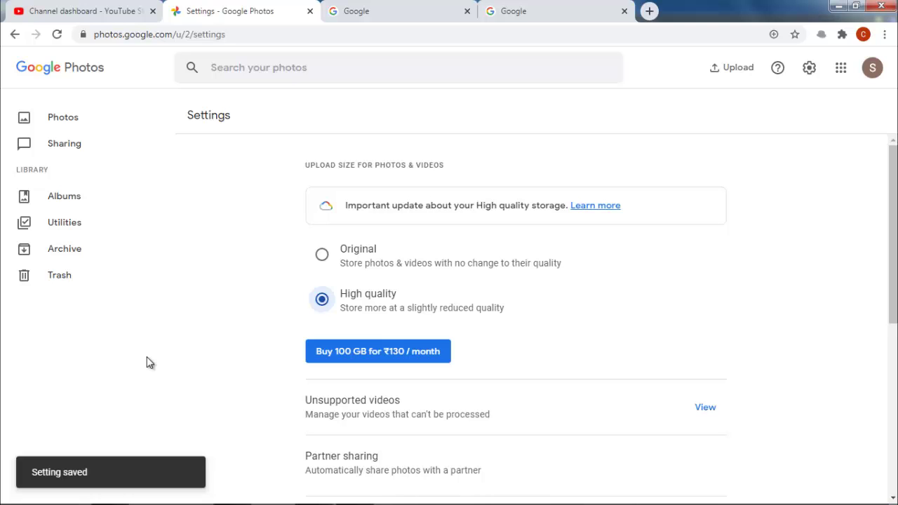
{"action": "left_click", "coordinate": [77, 121]}
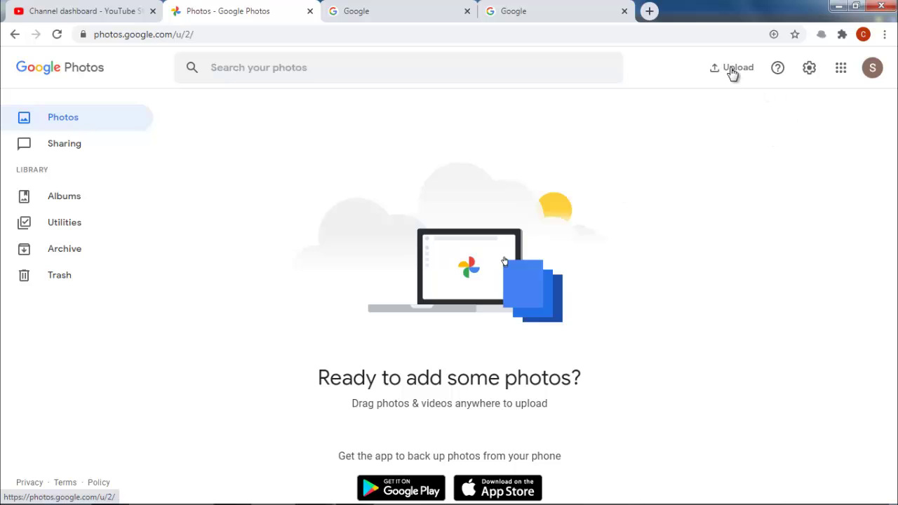
Upload the video magical.mp4 from the computer's videos folder to the photo library.
{"action": "left_click", "coordinate": [734, 67]}
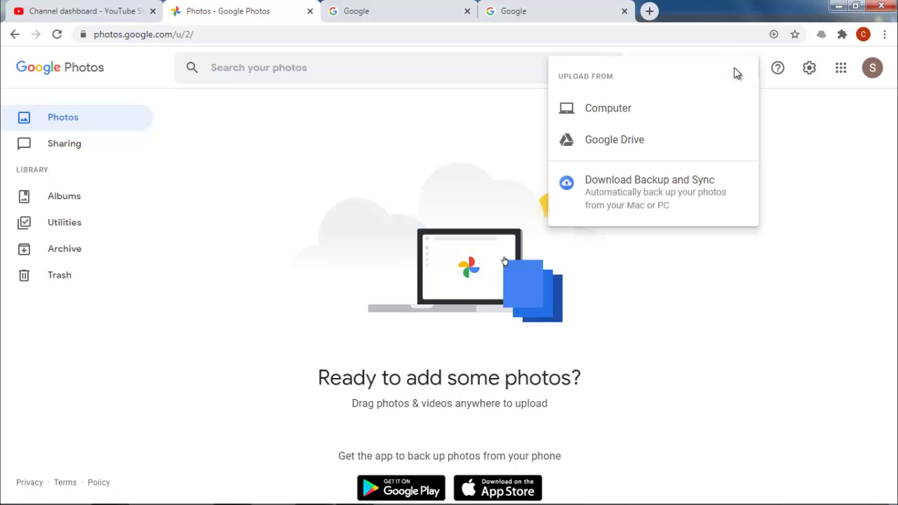
{"action": "left_click", "coordinate": [627, 110]}
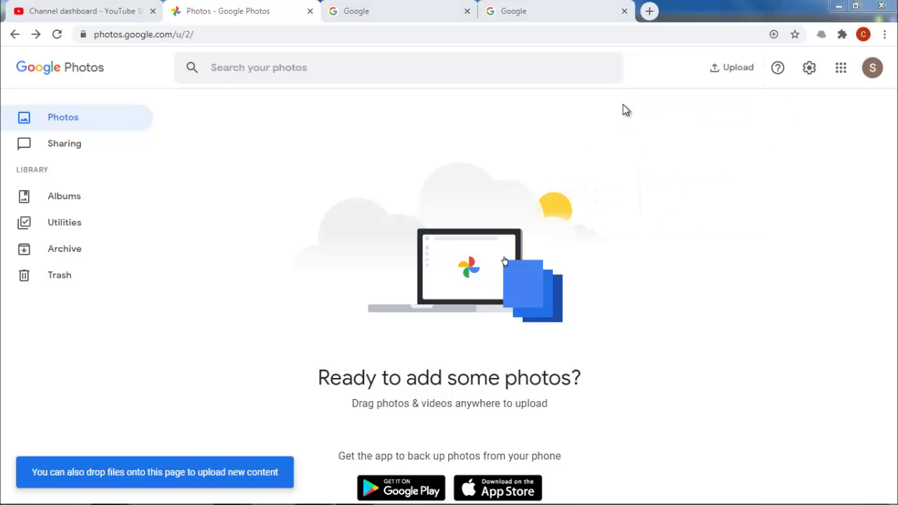
{"action": "left_click", "coordinate": [157, 98]}
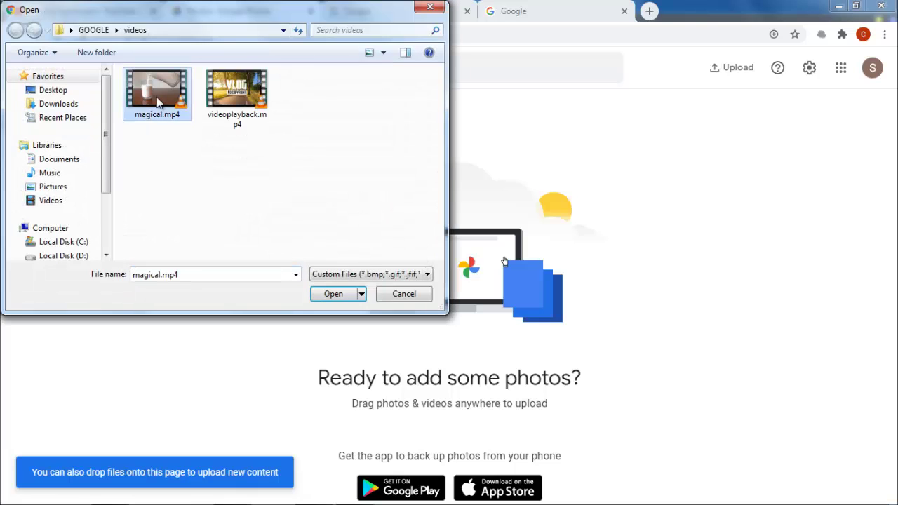
{"action": "left_click", "coordinate": [335, 294]}
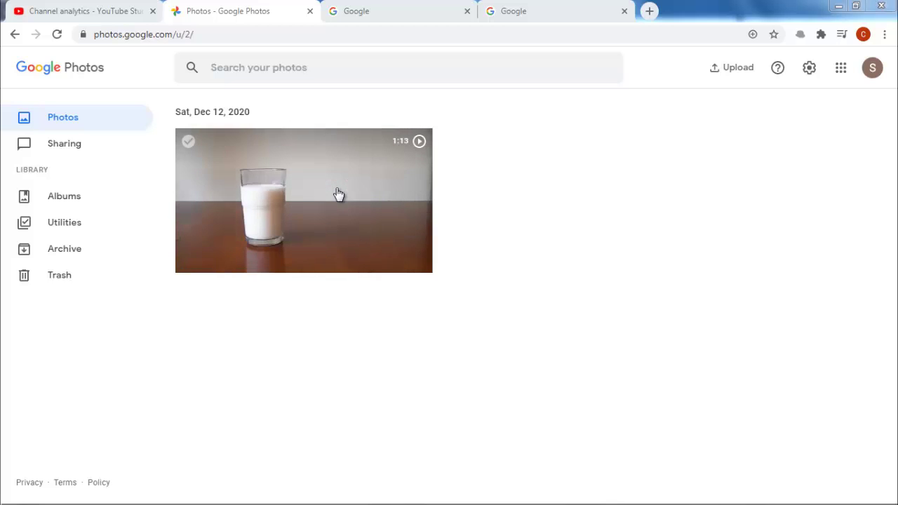
Open the uploaded milk glass video and download it to the computer.
{"action": "left_click", "coordinate": [337, 194]}
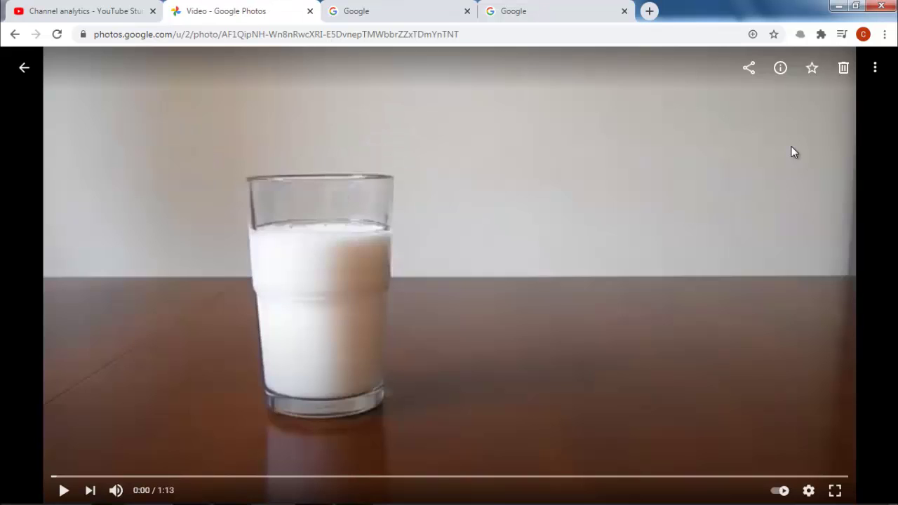
{"action": "left_click", "coordinate": [875, 70]}
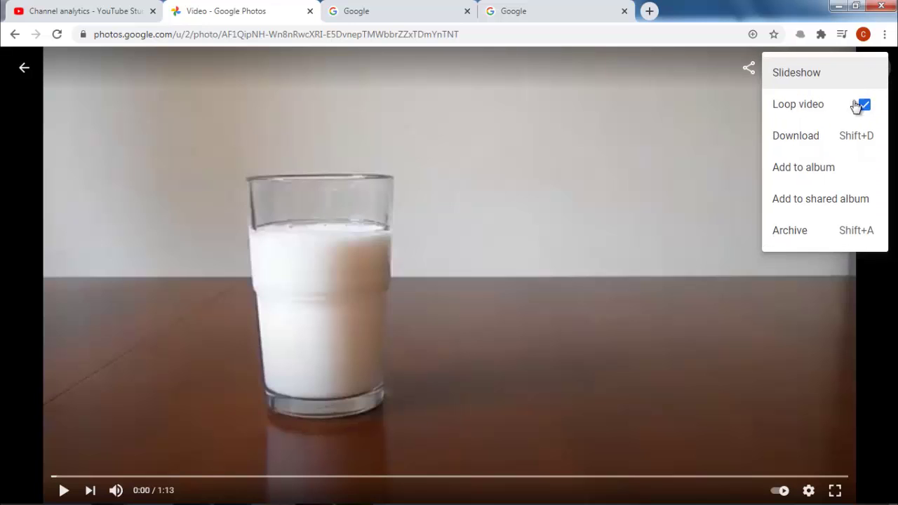
{"action": "left_click", "coordinate": [819, 146]}
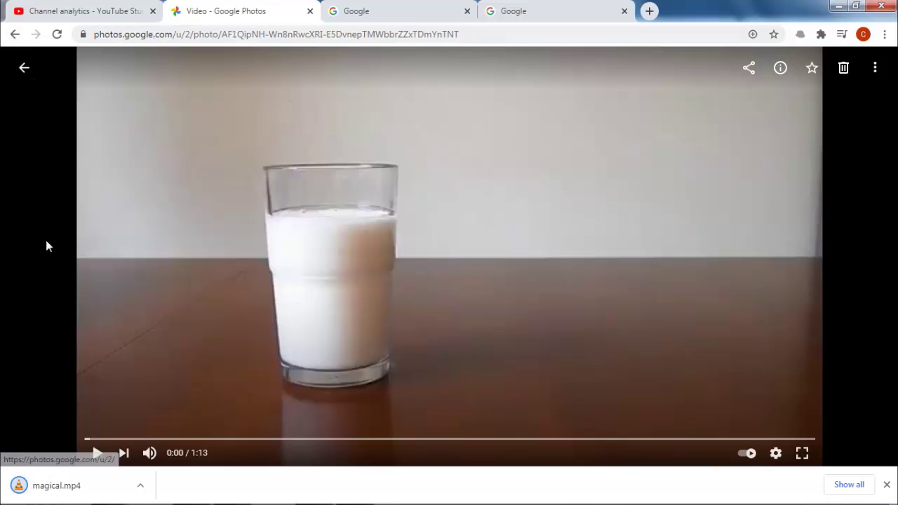
Move the open video to the trash, check the trash contents, and return to the photo library.
{"action": "left_click", "coordinate": [844, 70]}
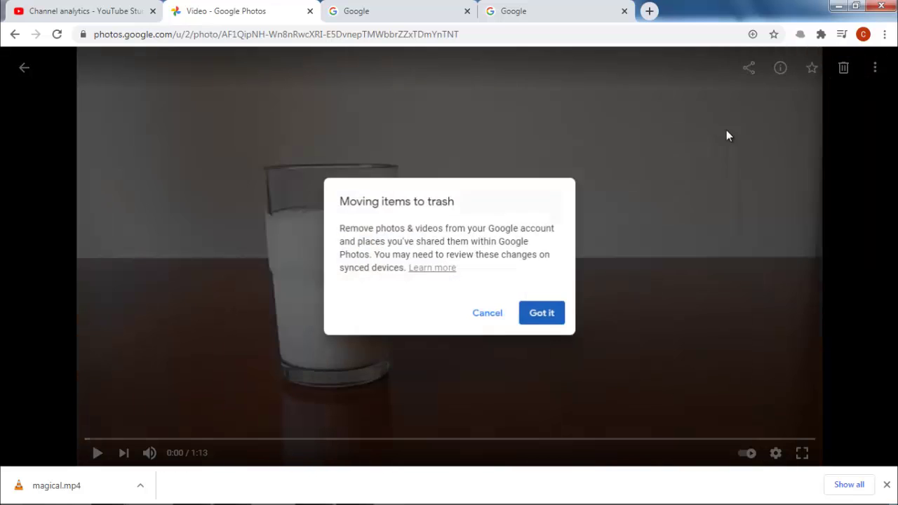
{"action": "left_click", "coordinate": [543, 315]}
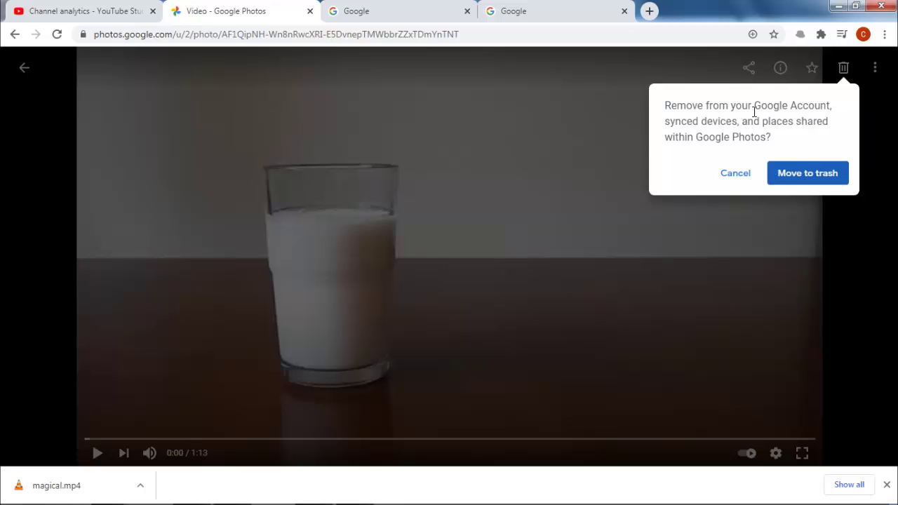
{"action": "left_click", "coordinate": [809, 177]}
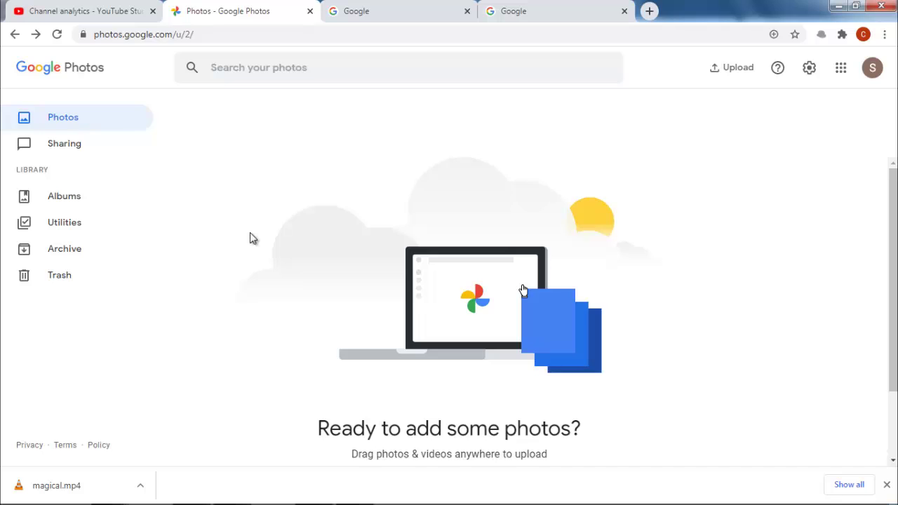
{"action": "left_click", "coordinate": [70, 282]}
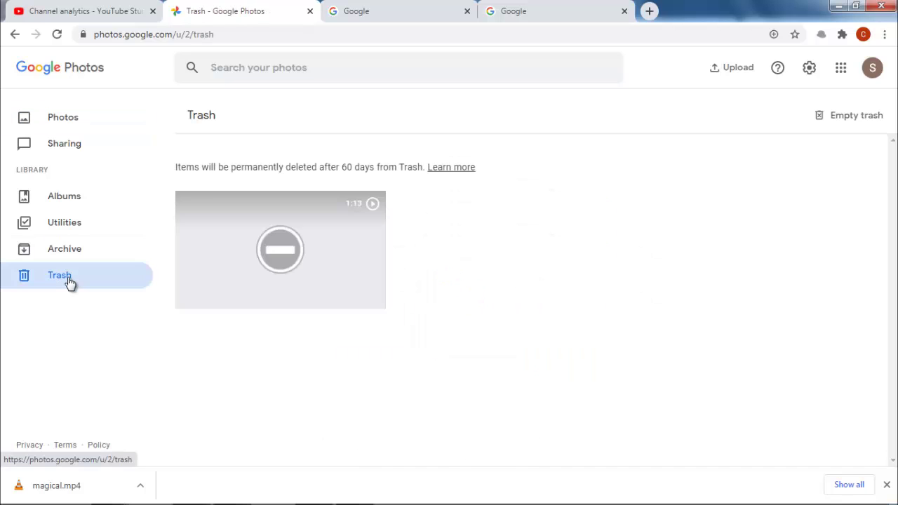
{"action": "left_click", "coordinate": [91, 119]}
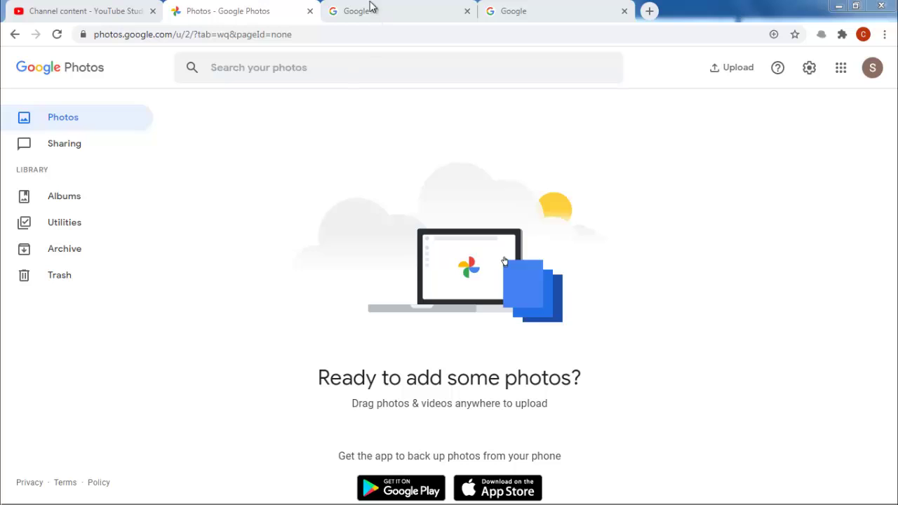
Switch to the Google home page in the neighbouring browser tab and open Google Drive from there.
{"action": "left_click", "coordinate": [434, 14]}
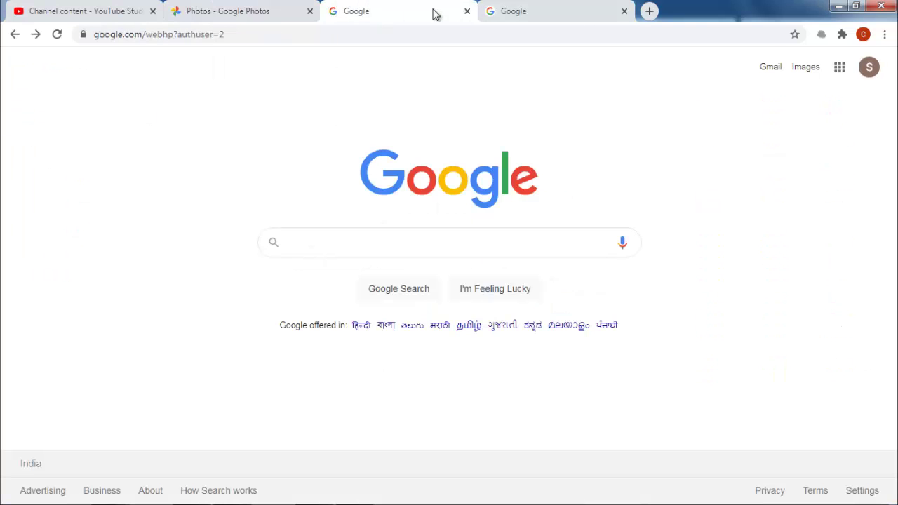
{"action": "left_click", "coordinate": [840, 69]}
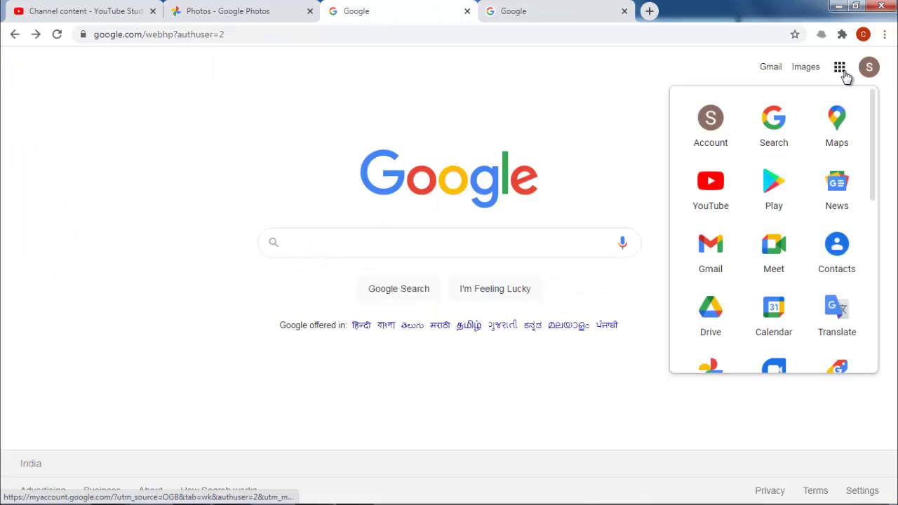
{"action": "left_click", "coordinate": [722, 317]}
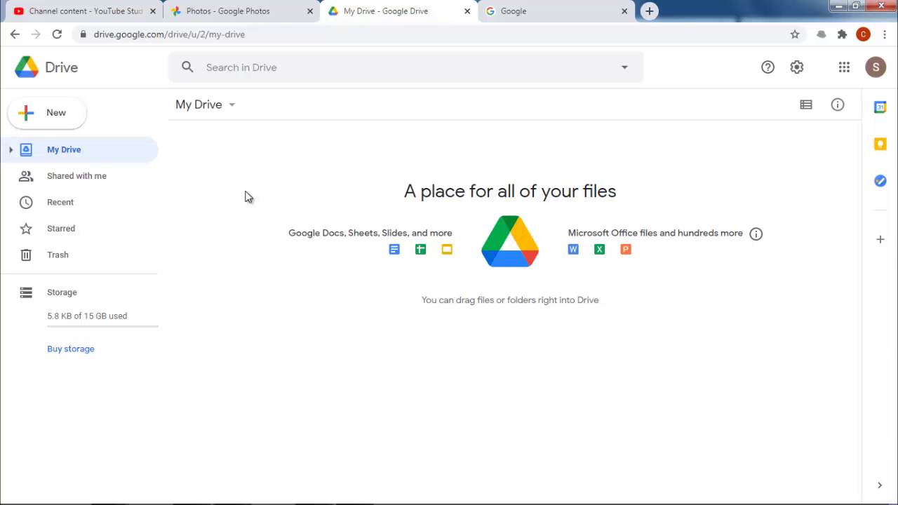
Create a new folder named "Photo" in My Drive.
{"action": "left_click", "coordinate": [48, 114]}
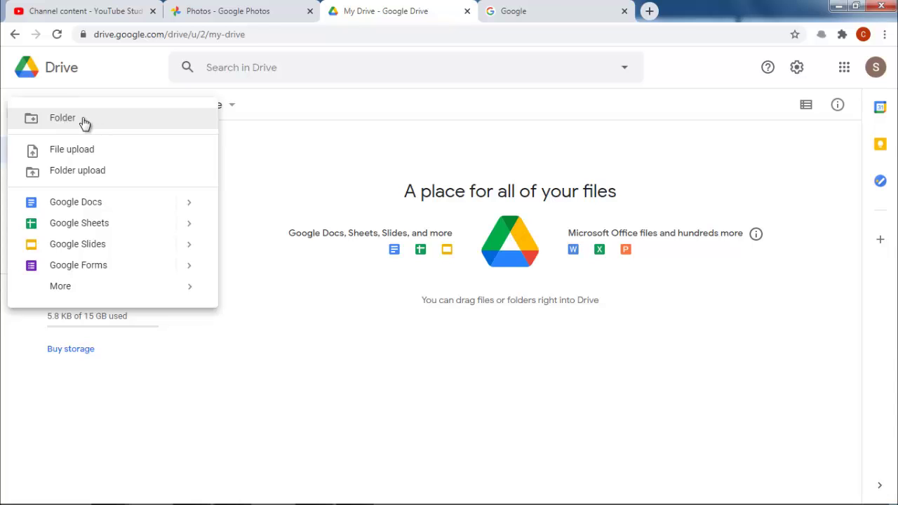
{"action": "left_click", "coordinate": [73, 118]}
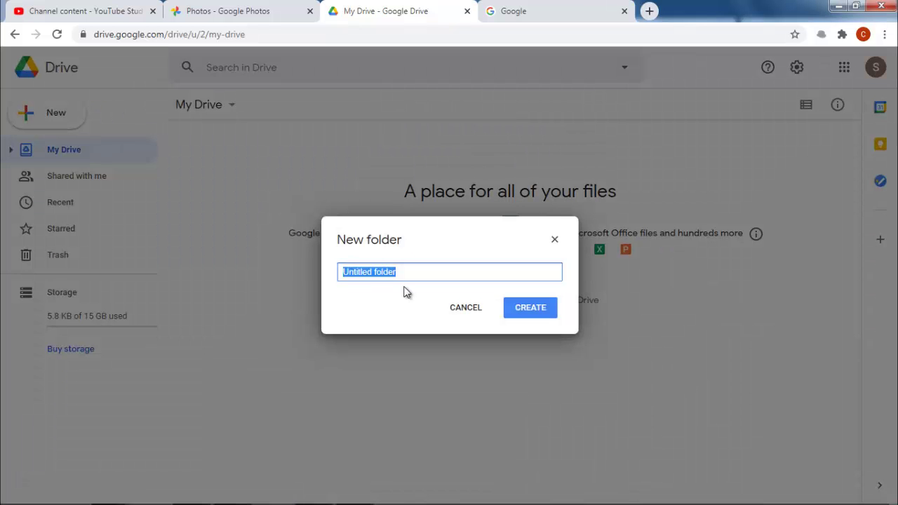
{"action": "type", "text": "Photo"}
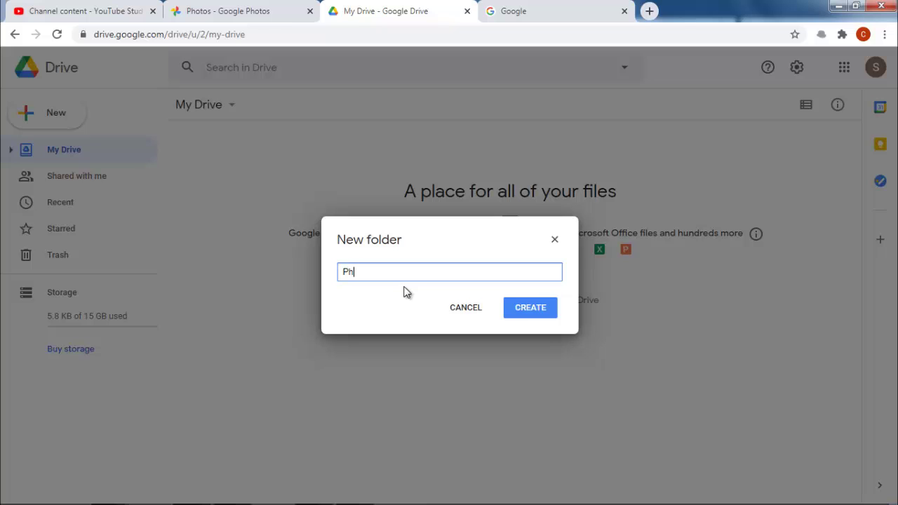
{"action": "left_click", "coordinate": [538, 313]}
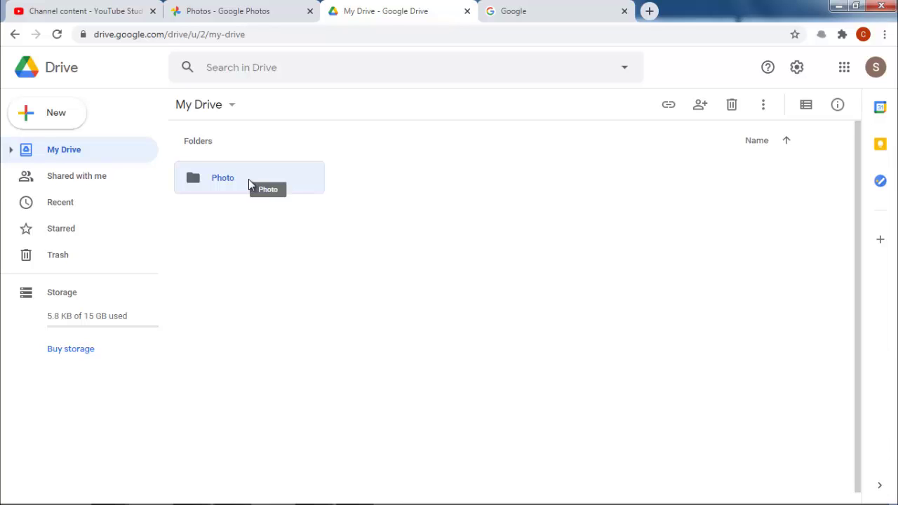
Open the Photo folder and upload the ducklings picture into it from the computer's GOOGLE > Photos folder.
{"action": "double_click", "coordinate": [248, 180]}
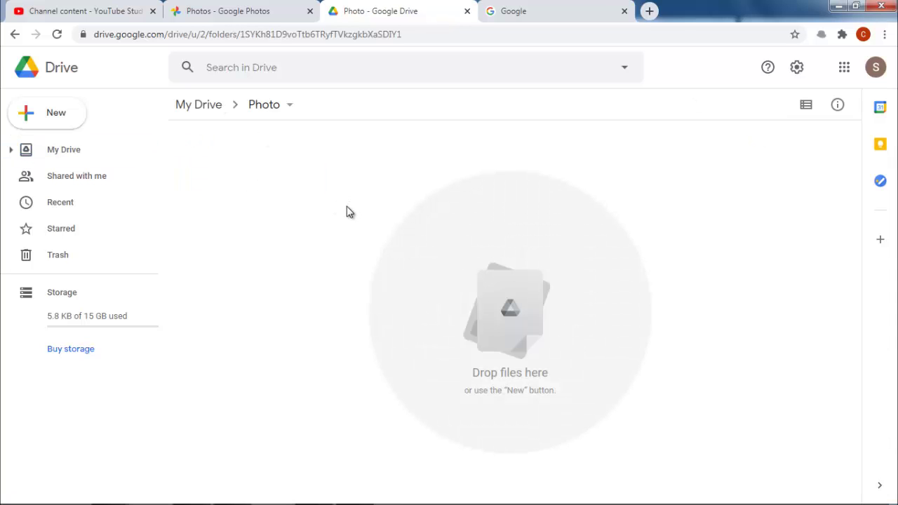
{"action": "left_click", "coordinate": [64, 118]}
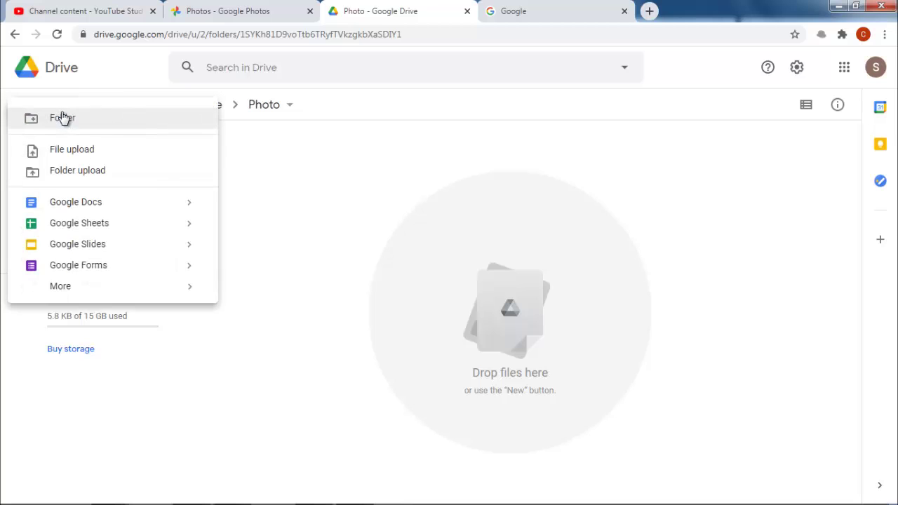
{"action": "left_click", "coordinate": [87, 151]}
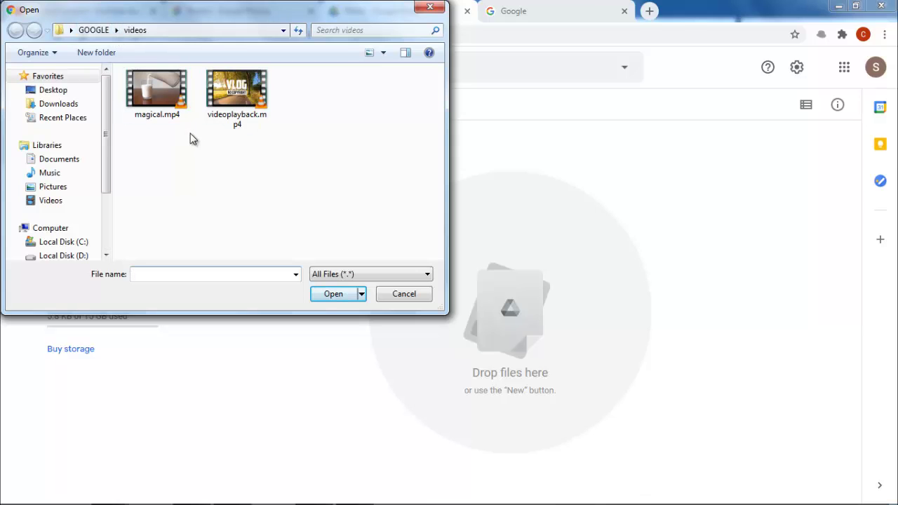
{"action": "left_click", "coordinate": [98, 30]}
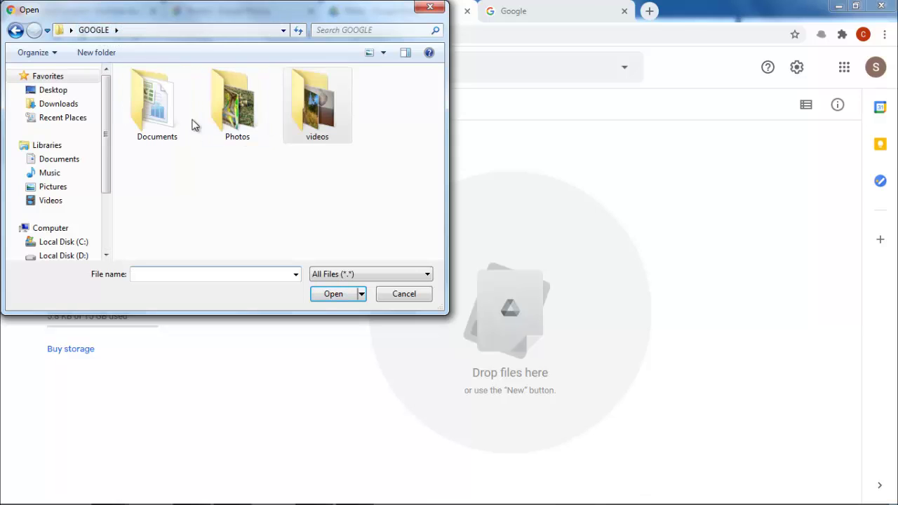
{"action": "double_click", "coordinate": [251, 114]}
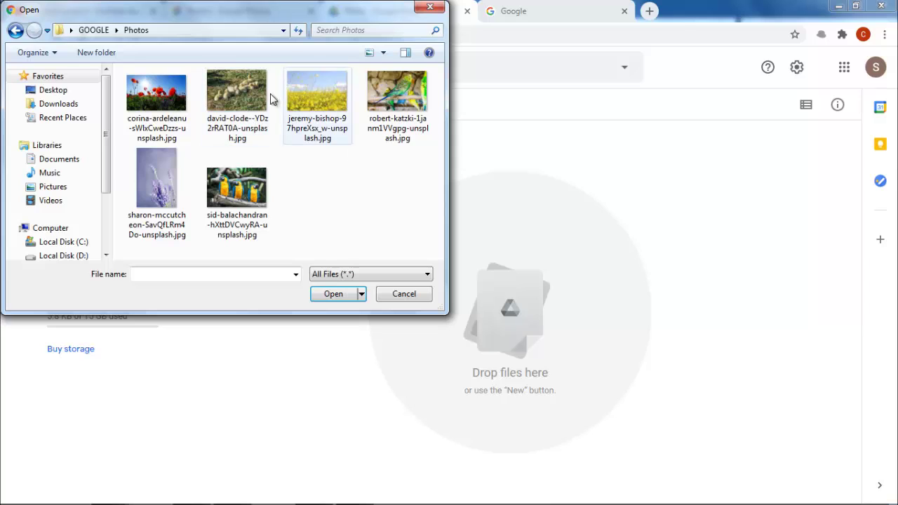
{"action": "left_click", "coordinate": [226, 97]}
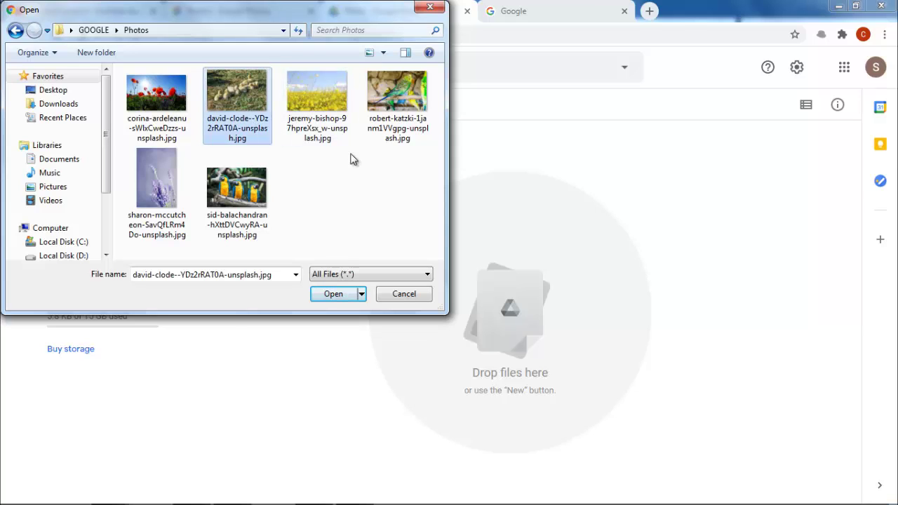
{"action": "left_click", "coordinate": [353, 299]}
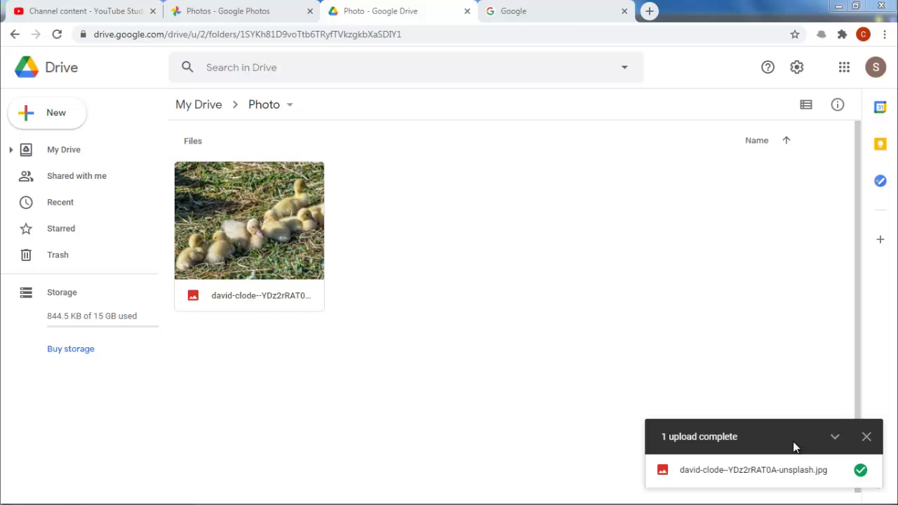
Return to My Drive and upload the whole Documents folder from the computer's GOOGLE folder, dismissing the upload notices.
{"action": "left_click", "coordinate": [71, 154]}
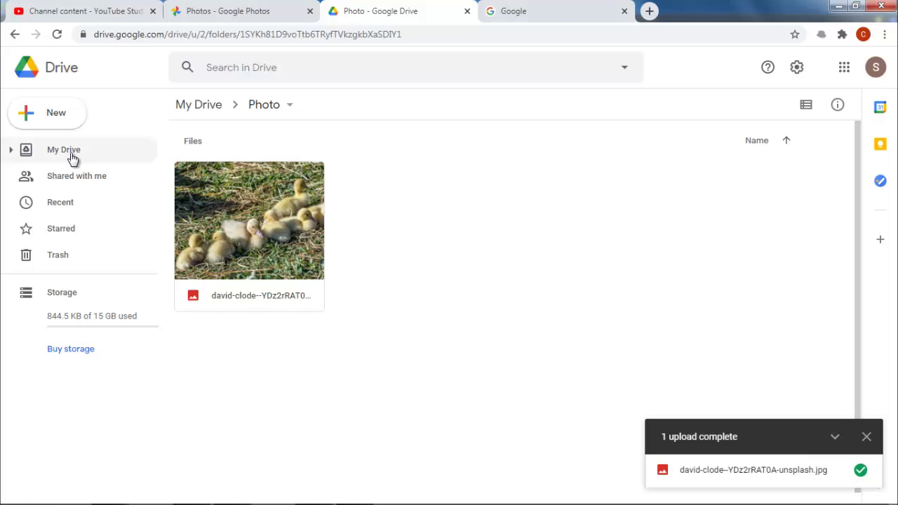
{"action": "left_click", "coordinate": [867, 437]}
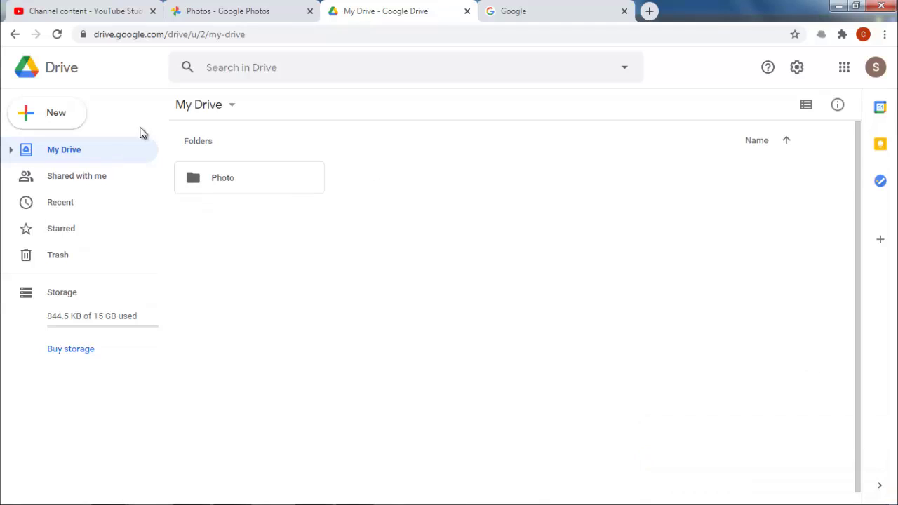
{"action": "left_click", "coordinate": [50, 117]}
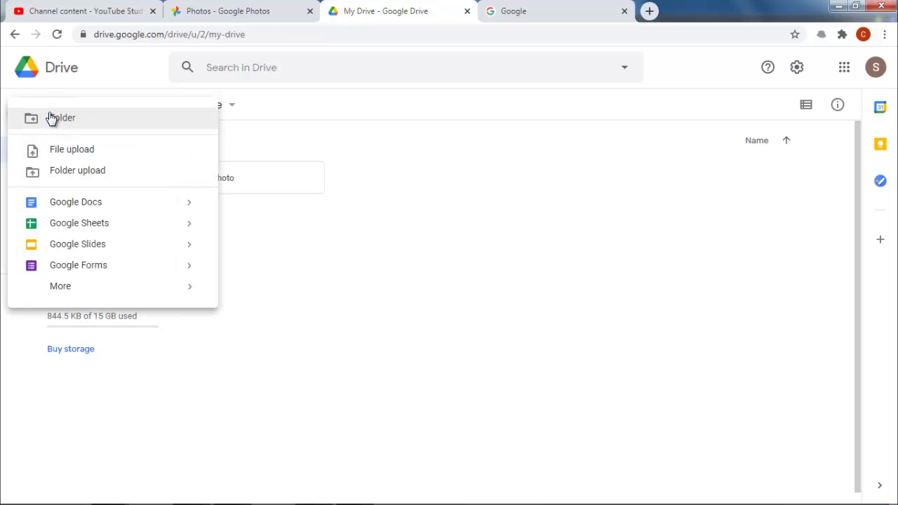
{"action": "left_click", "coordinate": [92, 172]}
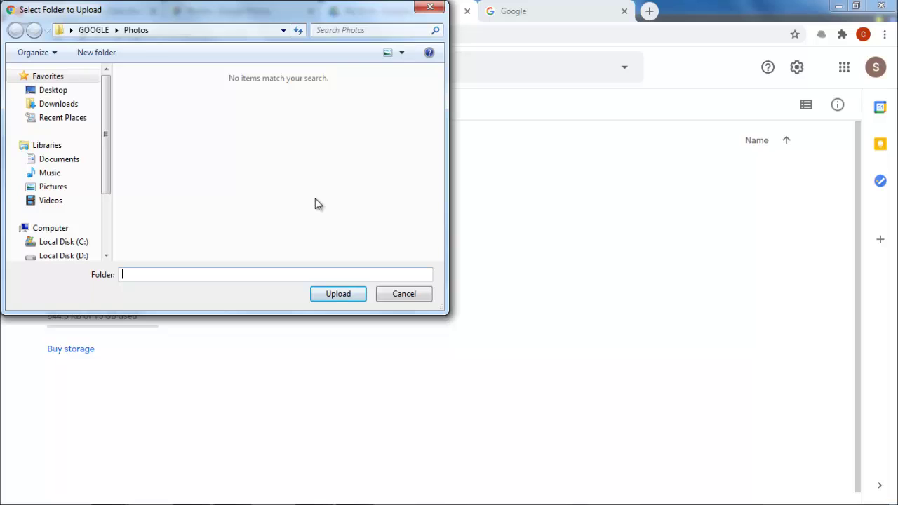
{"action": "left_click", "coordinate": [94, 31]}
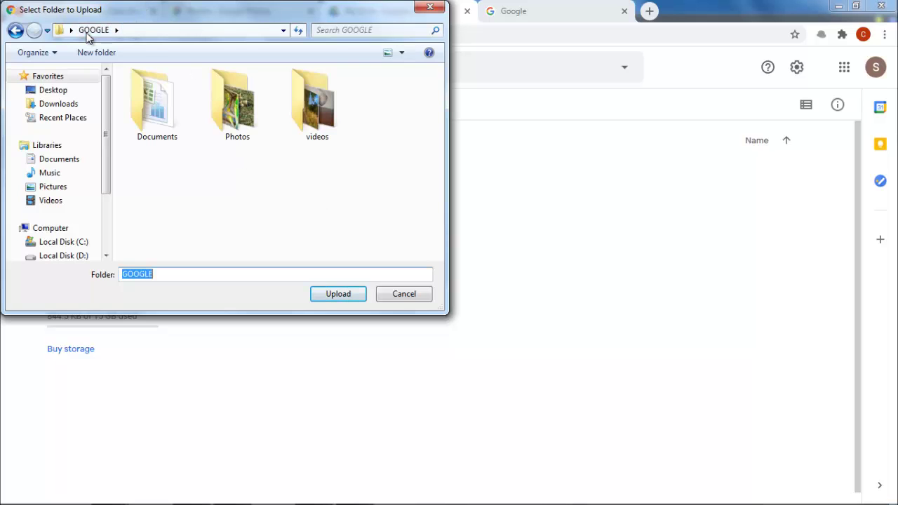
{"action": "left_click", "coordinate": [148, 112]}
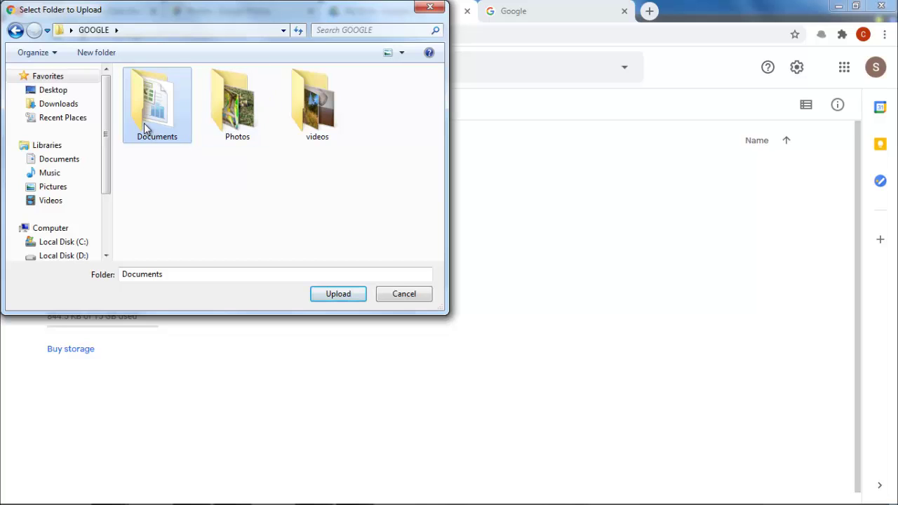
{"action": "left_click", "coordinate": [343, 294]}
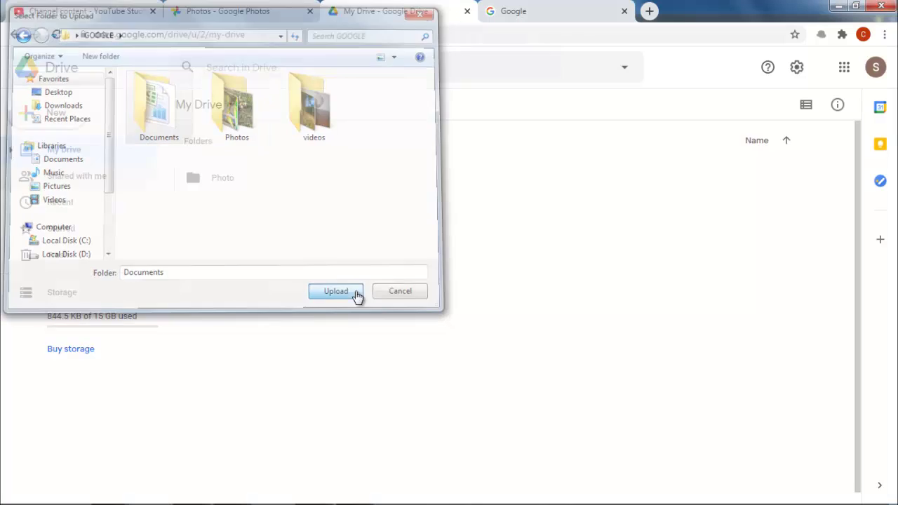
{"action": "left_click", "coordinate": [520, 122]}
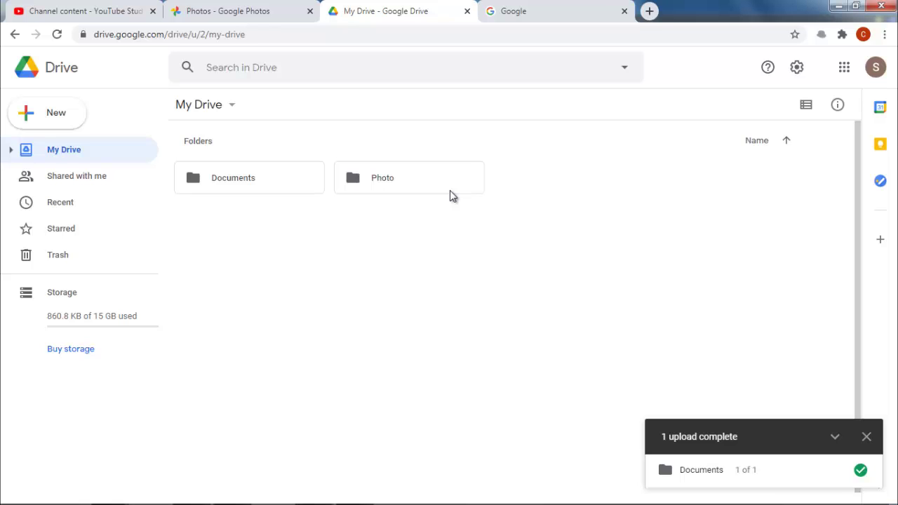
{"action": "left_click", "coordinate": [867, 437]}
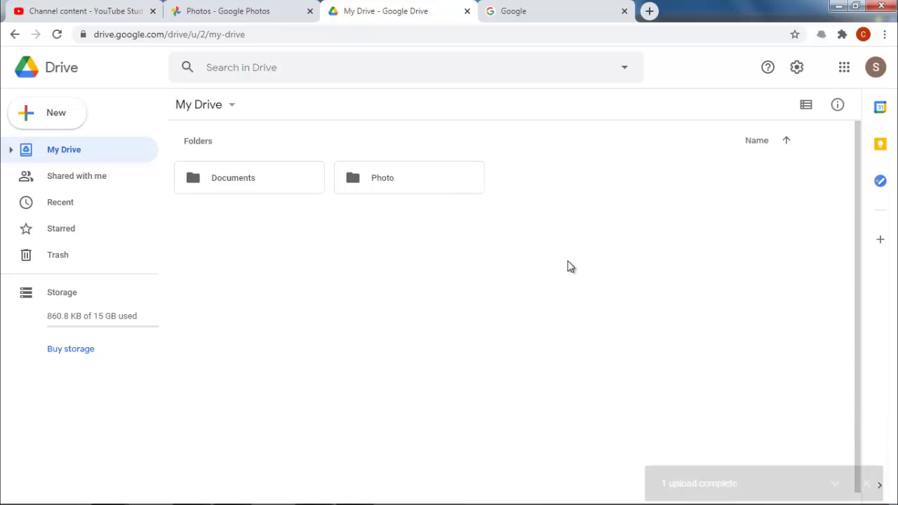
Open the uploaded Documents folder and view the sharing options for automatic.xlsx without adding anyone.
{"action": "double_click", "coordinate": [244, 178]}
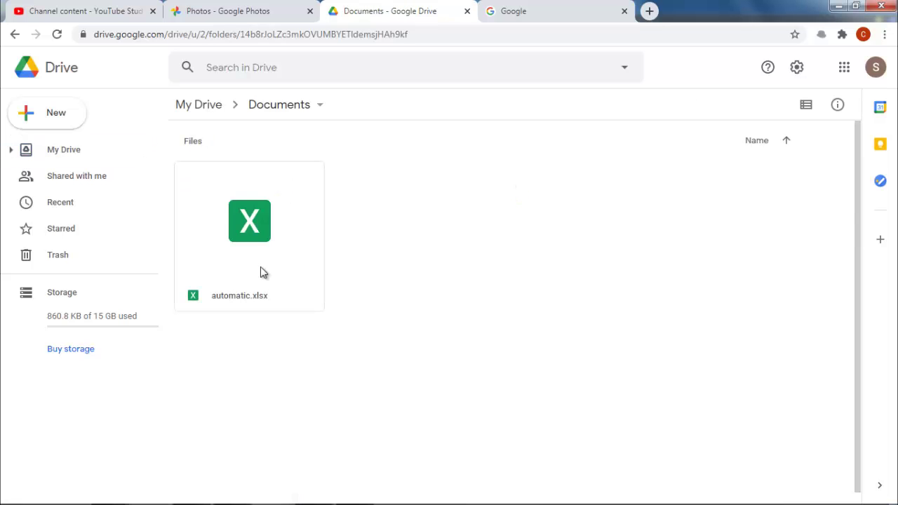
{"action": "left_click", "coordinate": [250, 264]}
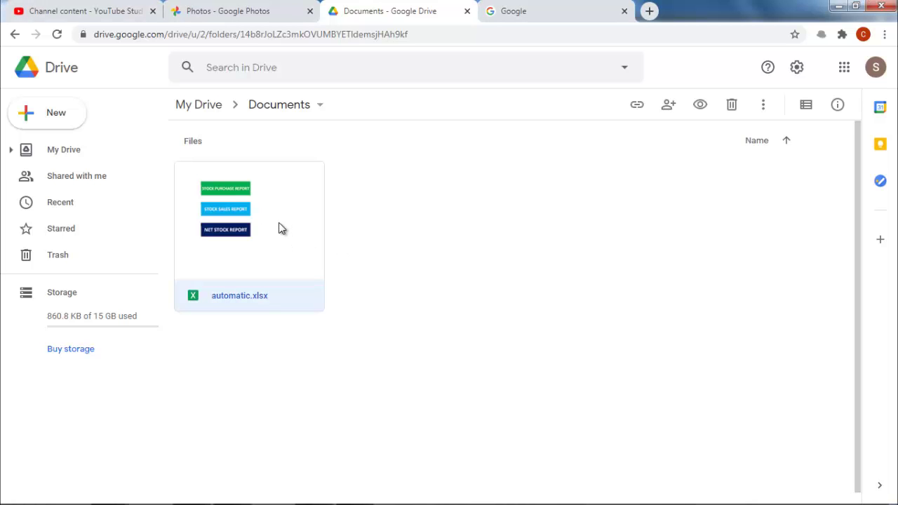
{"action": "right_click", "coordinate": [280, 230]}
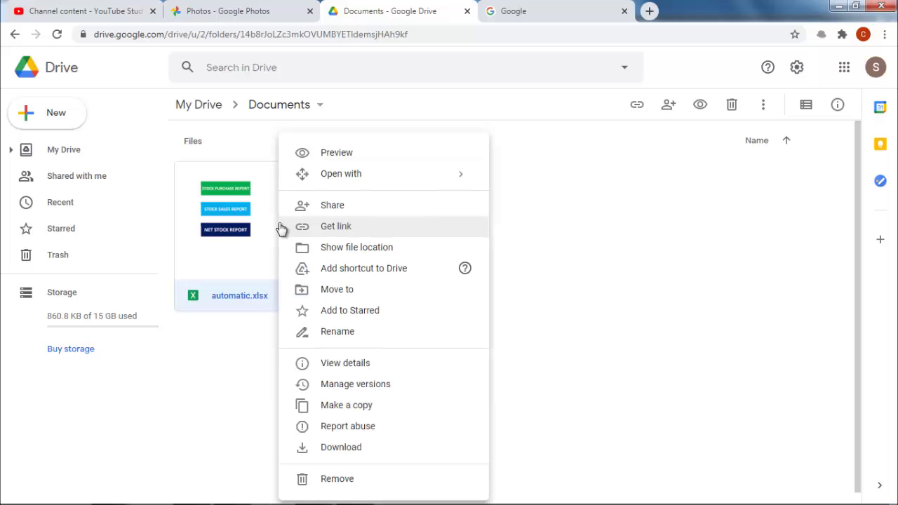
{"action": "left_click", "coordinate": [362, 208]}
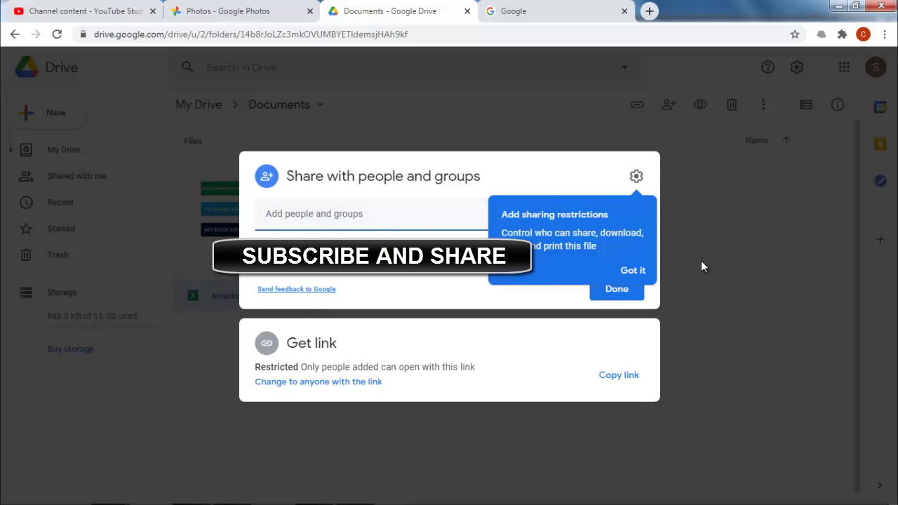
{"action": "left_click", "coordinate": [642, 273]}
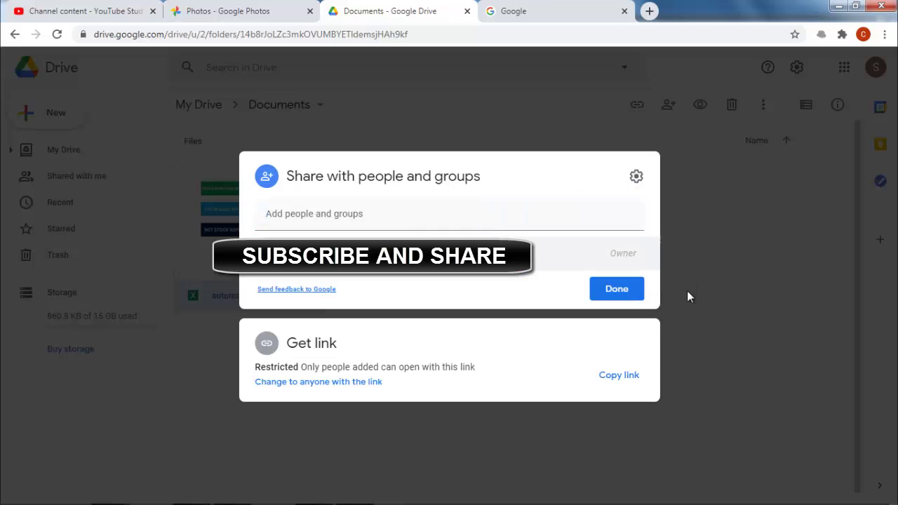
{"action": "left_click", "coordinate": [617, 289]}
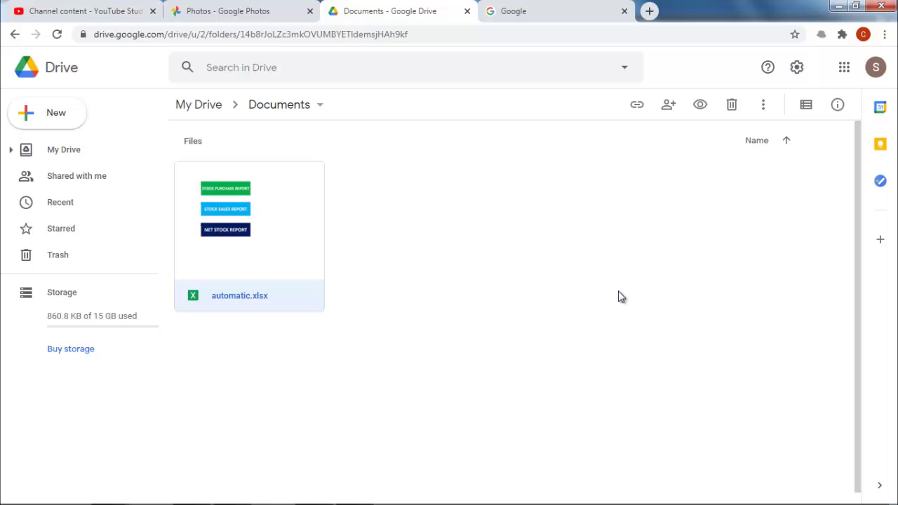
Get the shareable link of automatic.xlsx and copy it with access left at Restricted.
{"action": "right_click", "coordinate": [282, 225]}
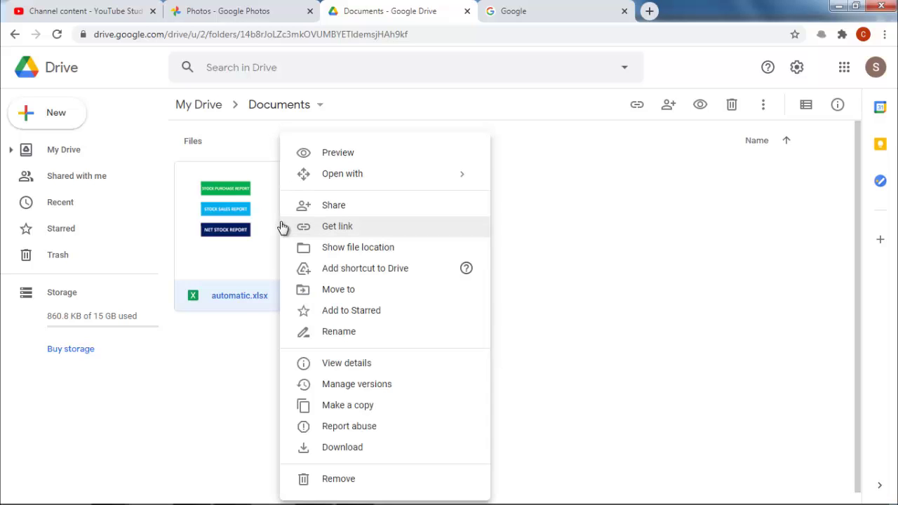
{"action": "left_click", "coordinate": [369, 234]}
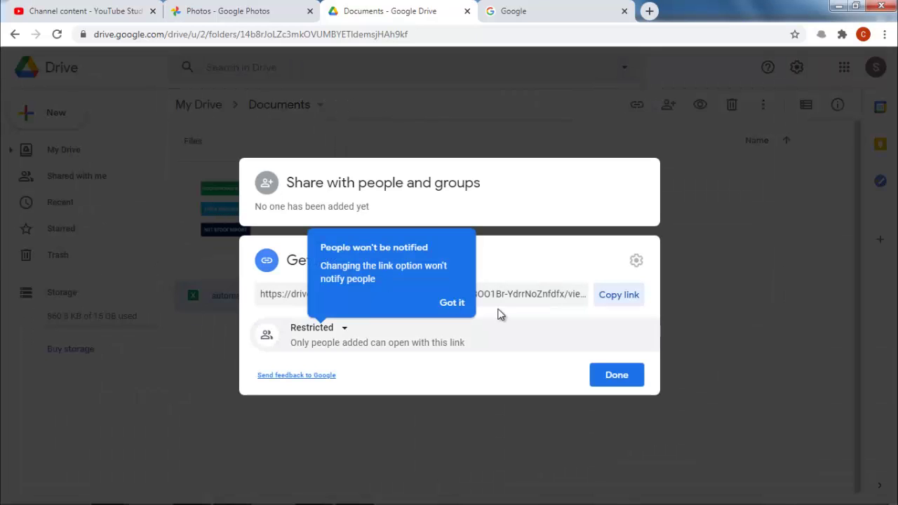
{"action": "left_click", "coordinate": [453, 303]}
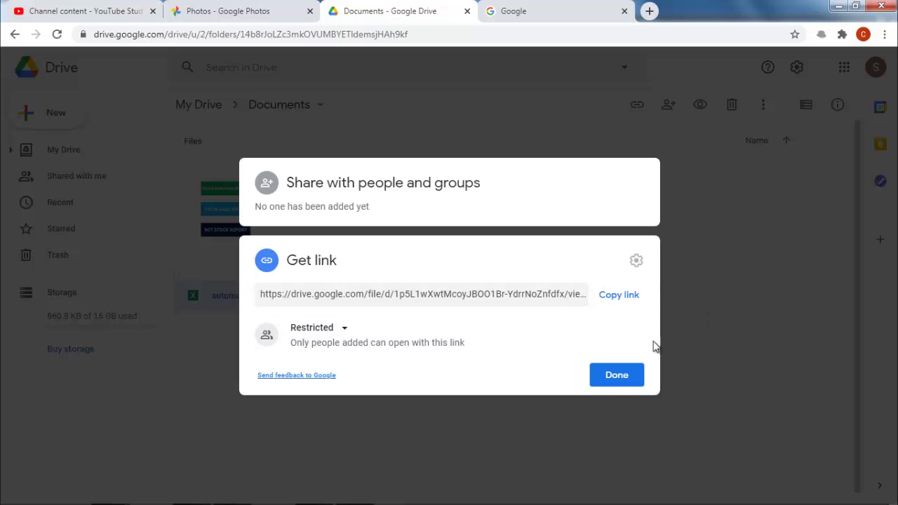
{"action": "left_click", "coordinate": [620, 296]}
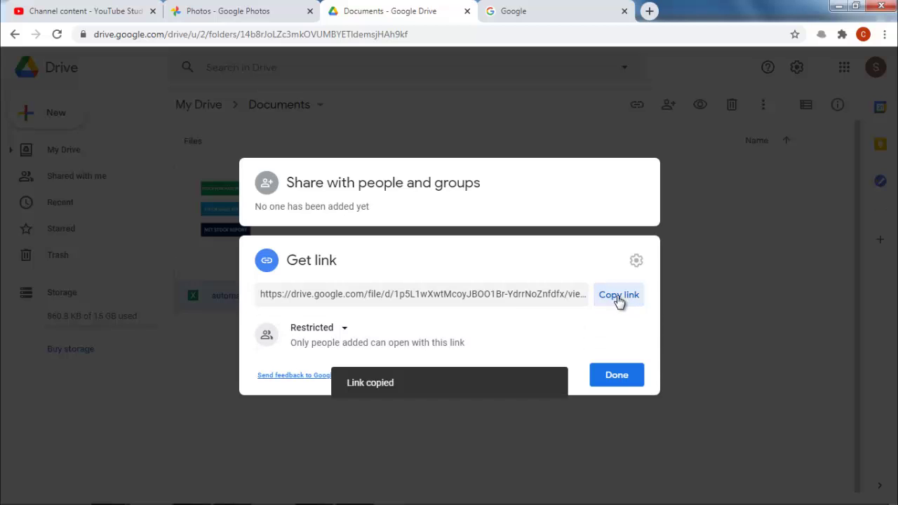
{"action": "left_click", "coordinate": [618, 377]}
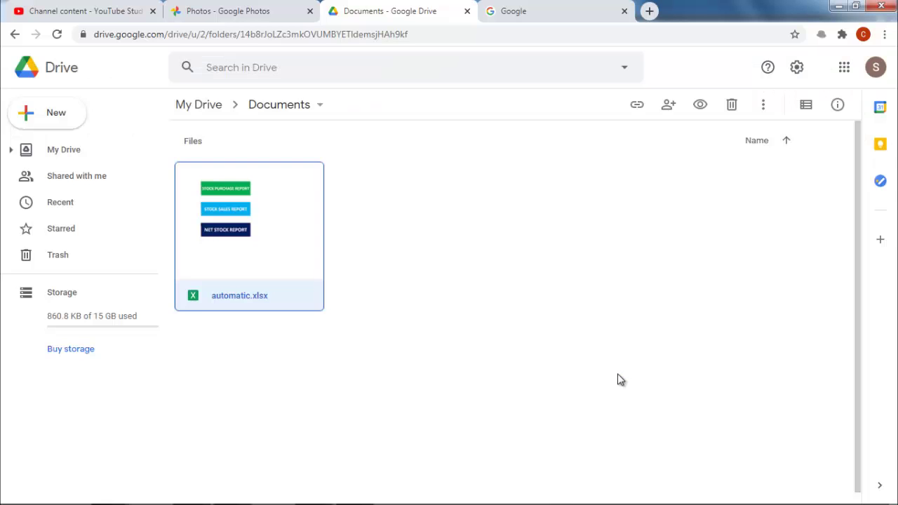
Switch to Firefox and open the copied automatic.xlsx link there to test access.
{"action": "key", "text": "alt+Tab"}
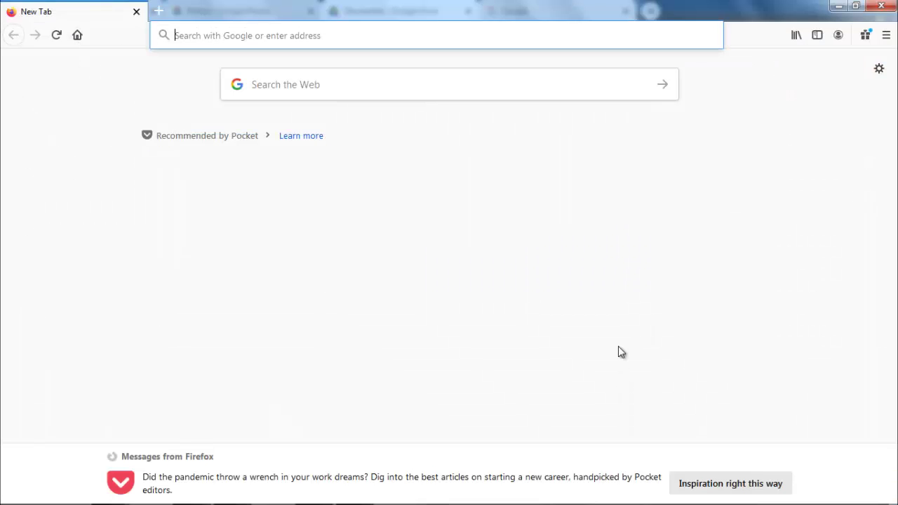
{"action": "left_click", "coordinate": [209, 37]}
{"action": "key", "text": "ctrl+v"}
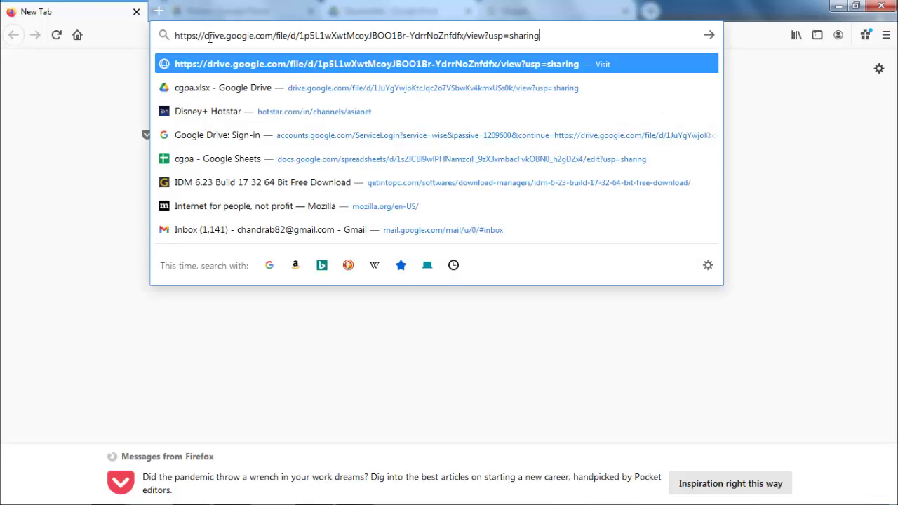
{"action": "key", "text": "Return"}
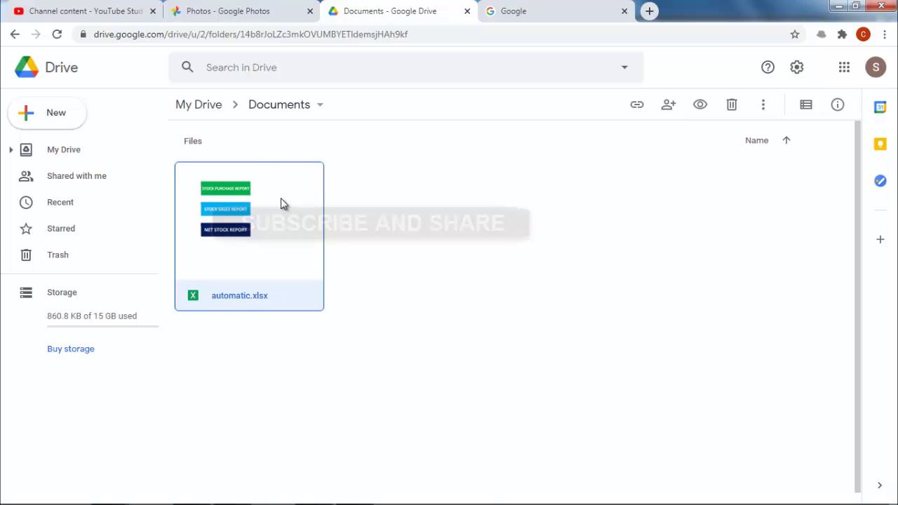
Open the link settings of automatic.xlsx and set its access to Anyone with the link.
{"action": "right_click", "coordinate": [282, 202]}
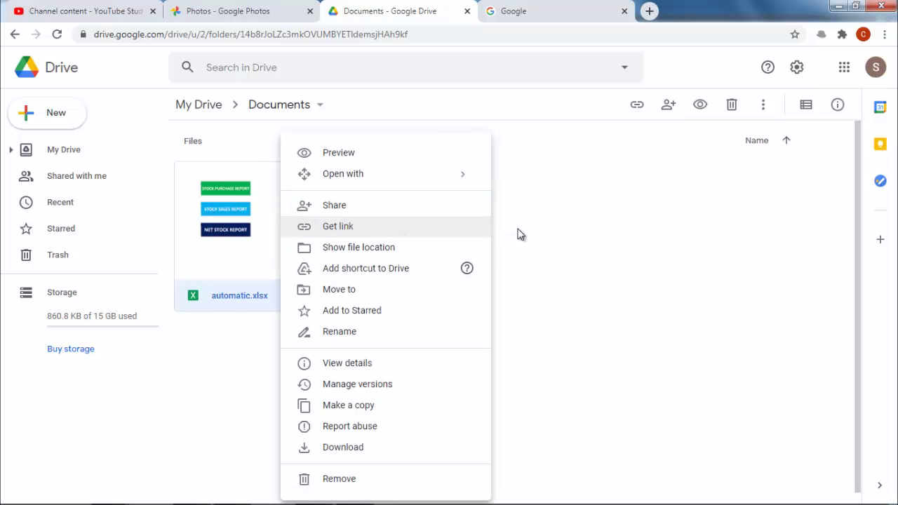
{"action": "key", "text": "Return"}
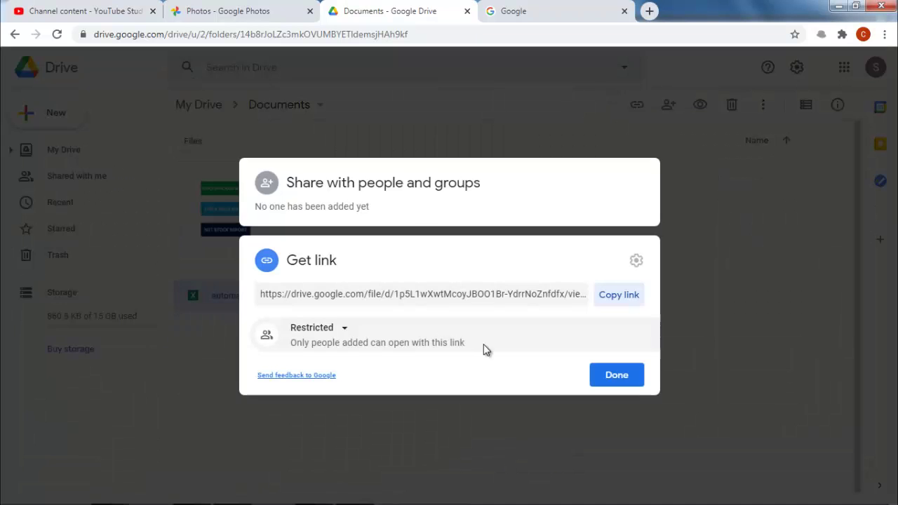
{"action": "left_click", "coordinate": [345, 333]}
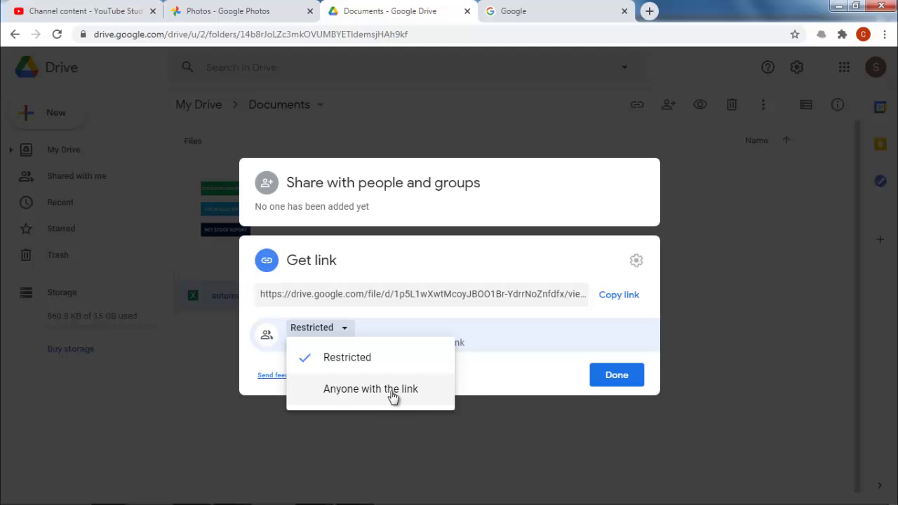
{"action": "left_click", "coordinate": [392, 391]}
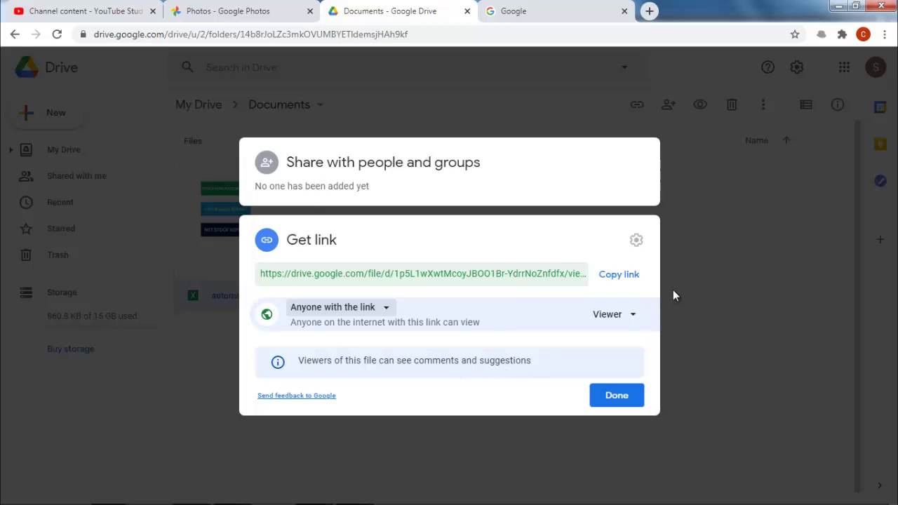
Try the Commenter and Editor roles for the automatic.xlsx link and return the role to Viewer.
{"action": "left_click", "coordinate": [636, 317]}
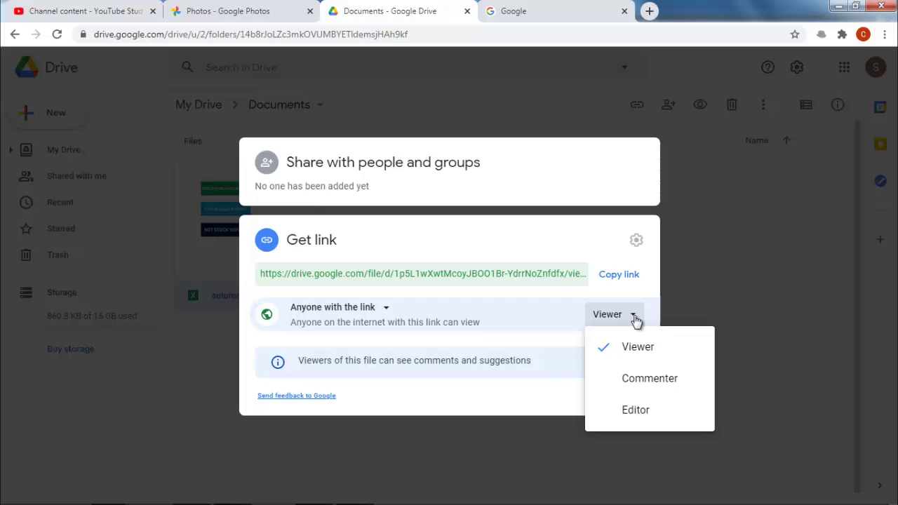
{"action": "left_click", "coordinate": [645, 384]}
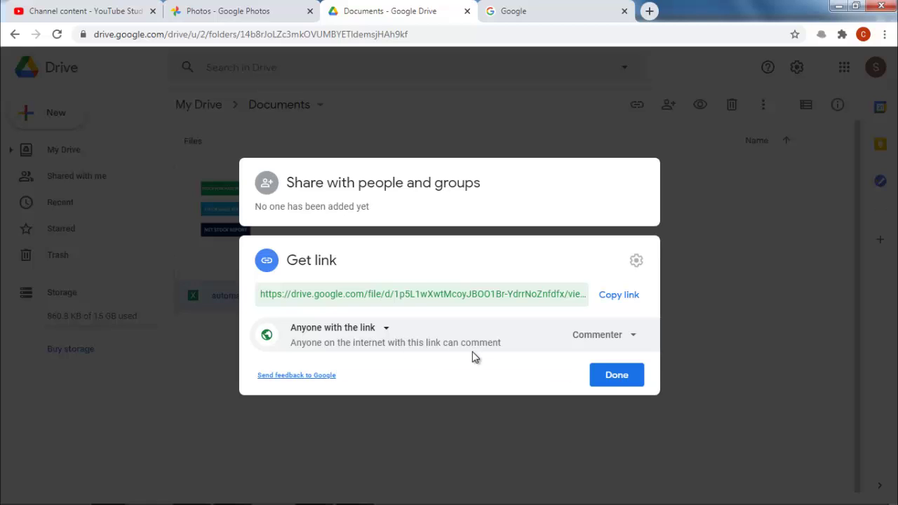
{"action": "left_click", "coordinate": [632, 342]}
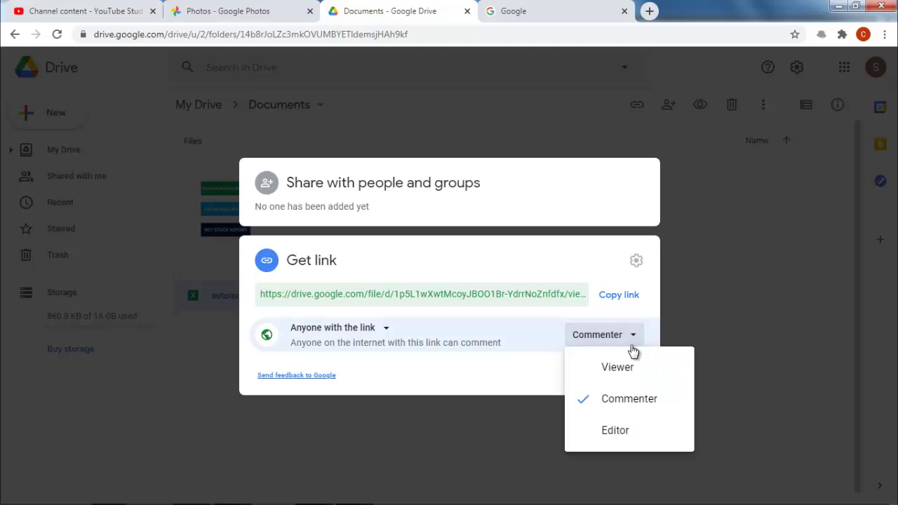
{"action": "left_click", "coordinate": [618, 429]}
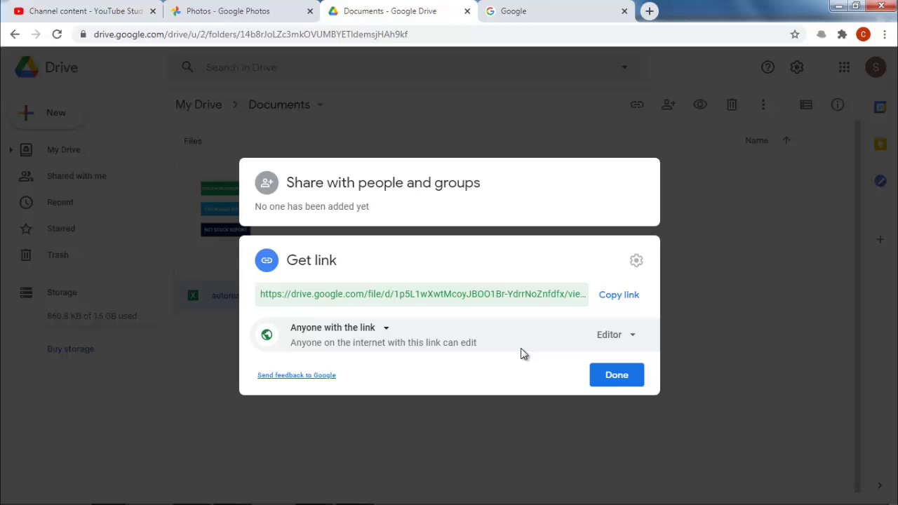
{"action": "left_click", "coordinate": [621, 338]}
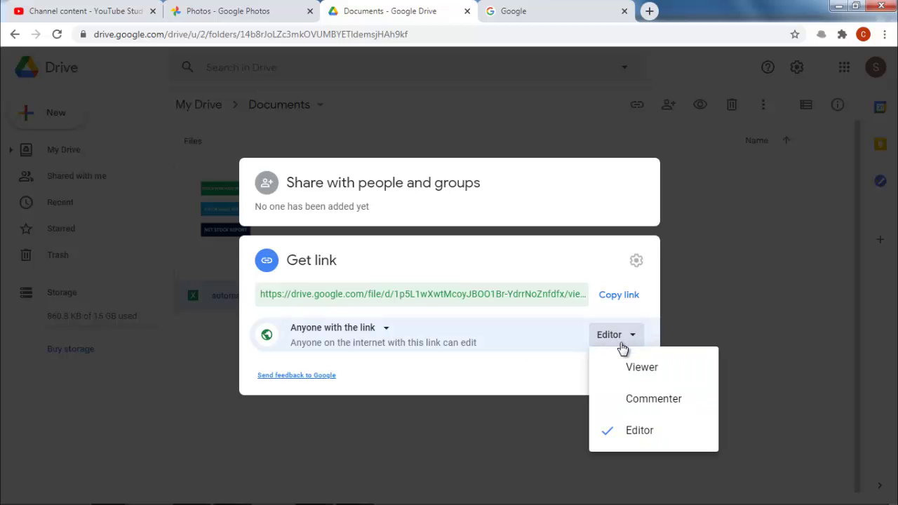
{"action": "left_click", "coordinate": [631, 365]}
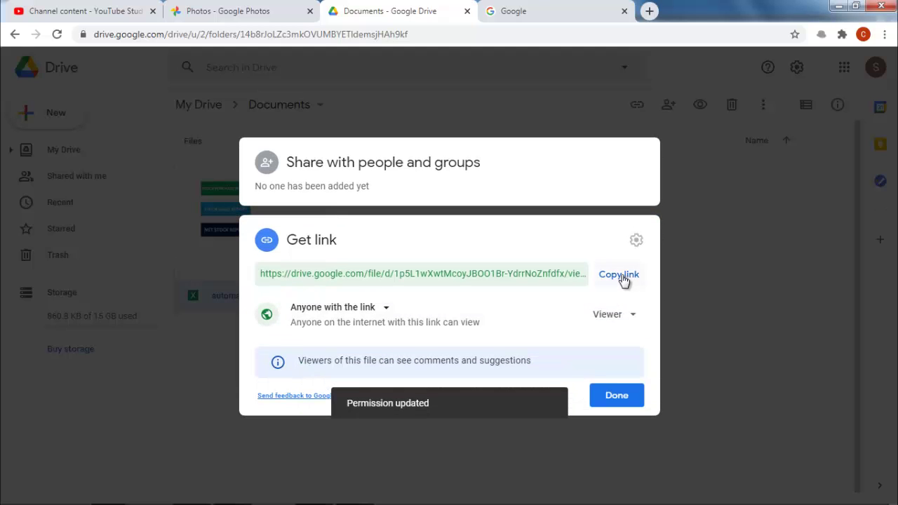
Copy the automatic.xlsx link and open it in a new Firefox tab to test public access.
{"action": "left_click", "coordinate": [615, 277]}
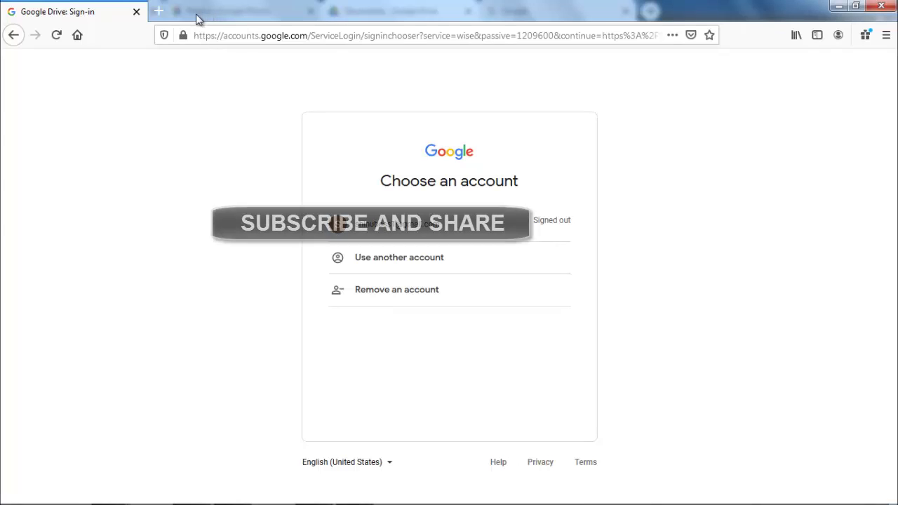
{"action": "left_click", "coordinate": [163, 14]}
{"action": "left_click", "coordinate": [242, 36]}
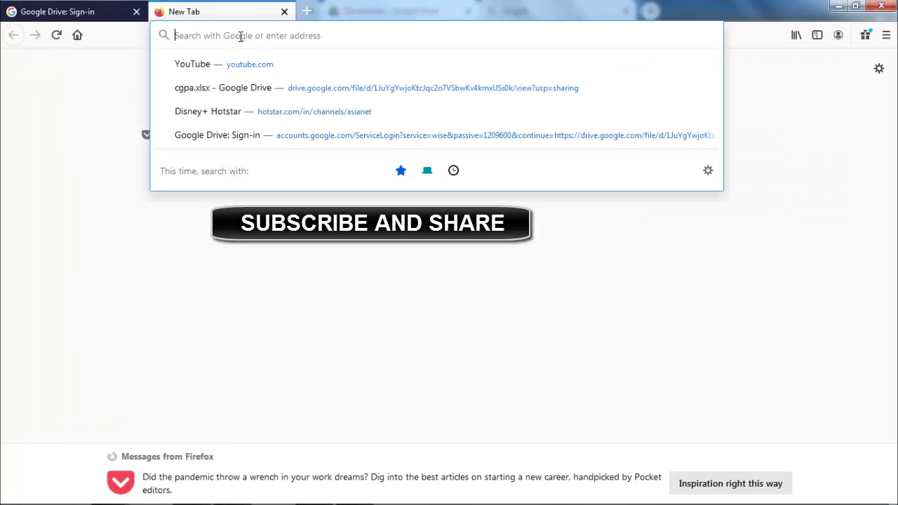
{"action": "key", "text": "ctrl+v"}
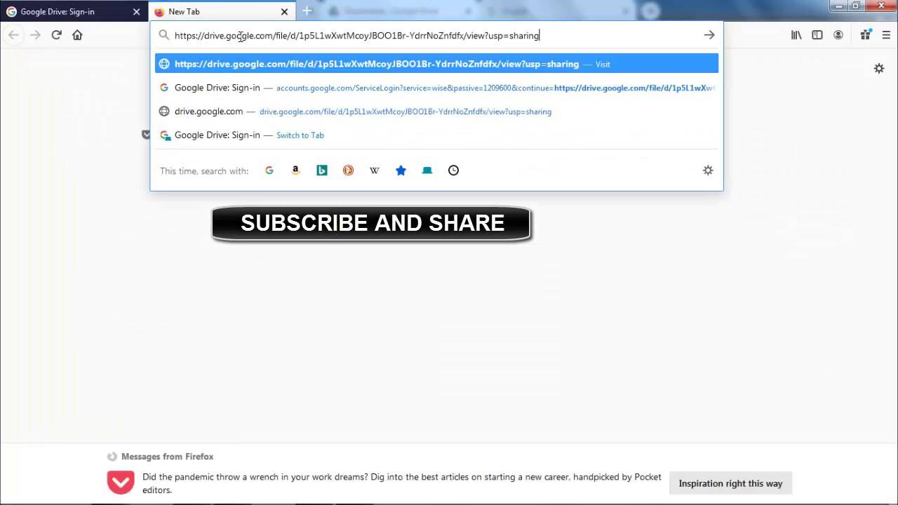
{"action": "key", "text": "Return"}
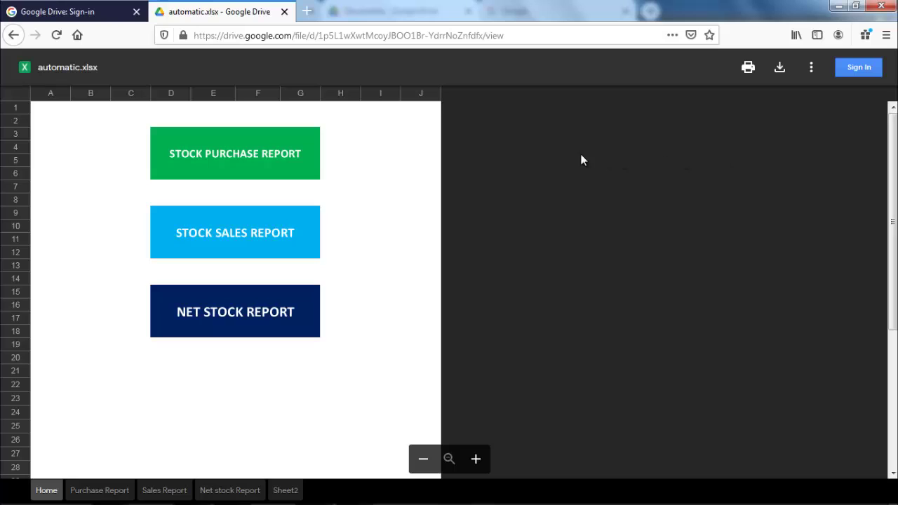
Download automatic.xlsx from the shared preview in Firefox using the Save File option.
{"action": "left_click", "coordinate": [779, 70]}
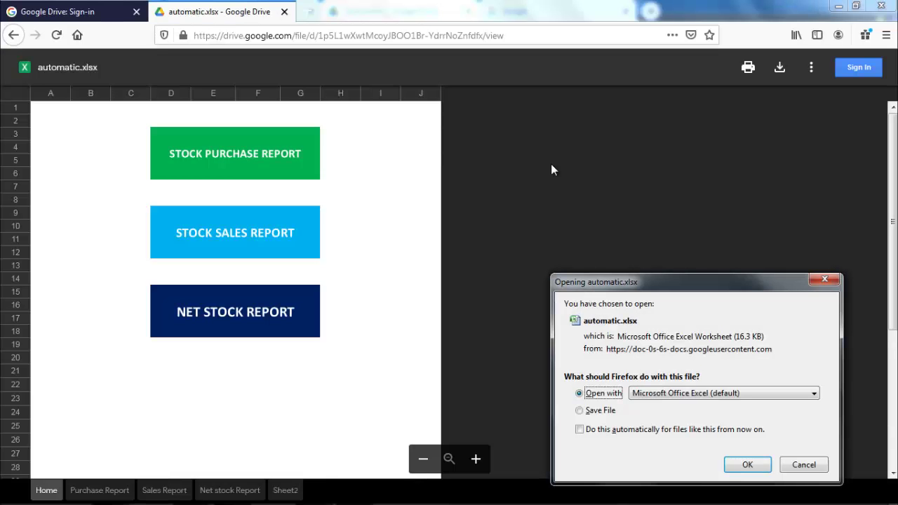
{"action": "left_click", "coordinate": [601, 410]}
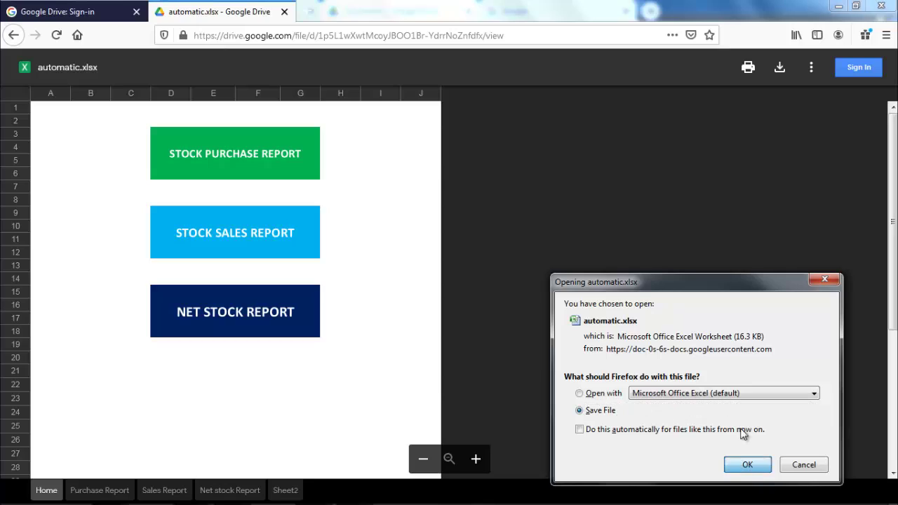
{"action": "key", "text": "Return"}
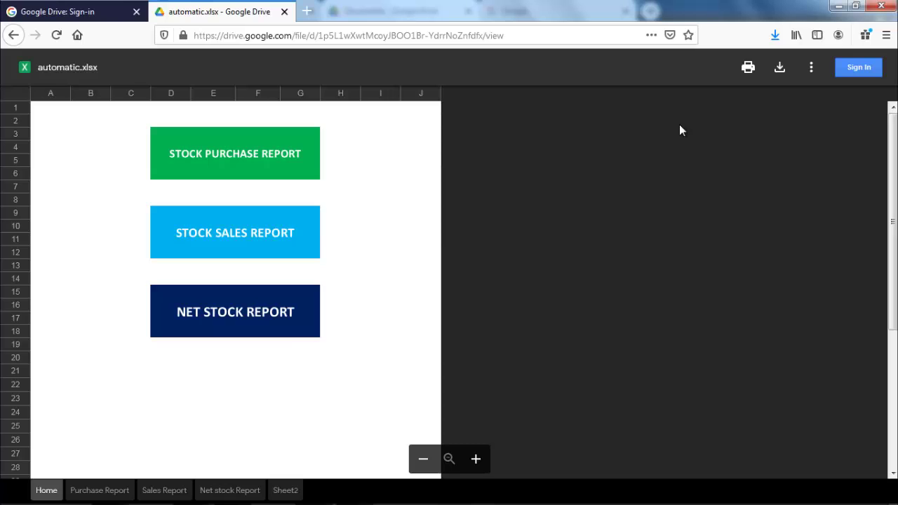
Switch back to Drive in Chrome, copy the automatic.xlsx link again with Viewer access and close its sharing settings.
{"action": "key", "text": "alt+Tab"}
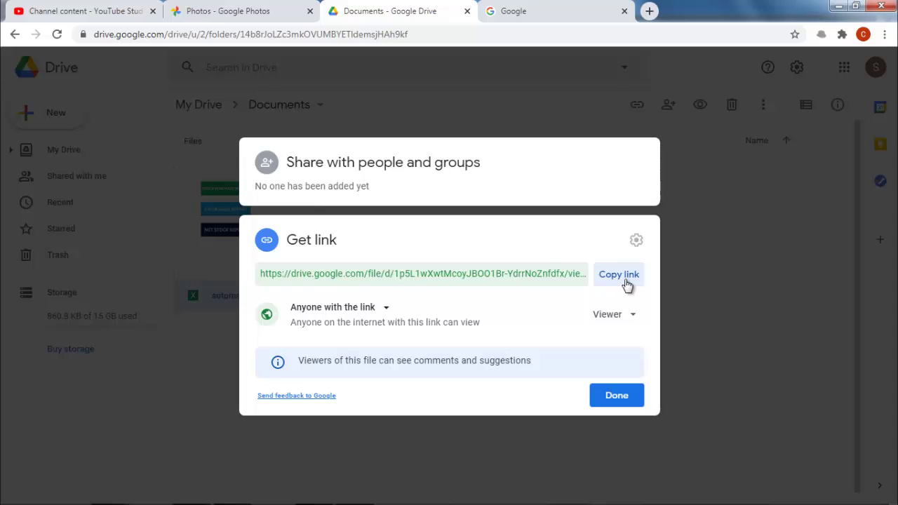
{"action": "left_click", "coordinate": [617, 396]}
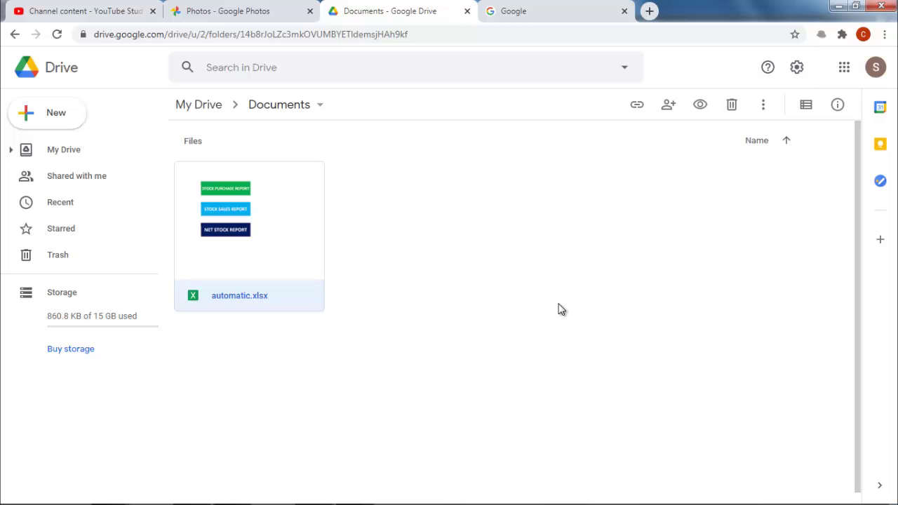
{"action": "right_click", "coordinate": [290, 246]}
{"action": "left_click", "coordinate": [369, 232]}
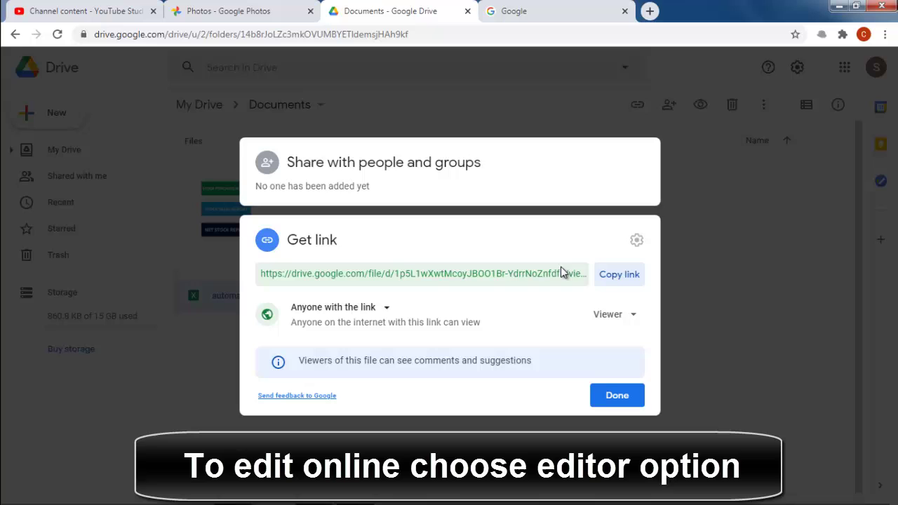
{"action": "left_click", "coordinate": [625, 279]}
{"action": "left_click", "coordinate": [628, 399]}
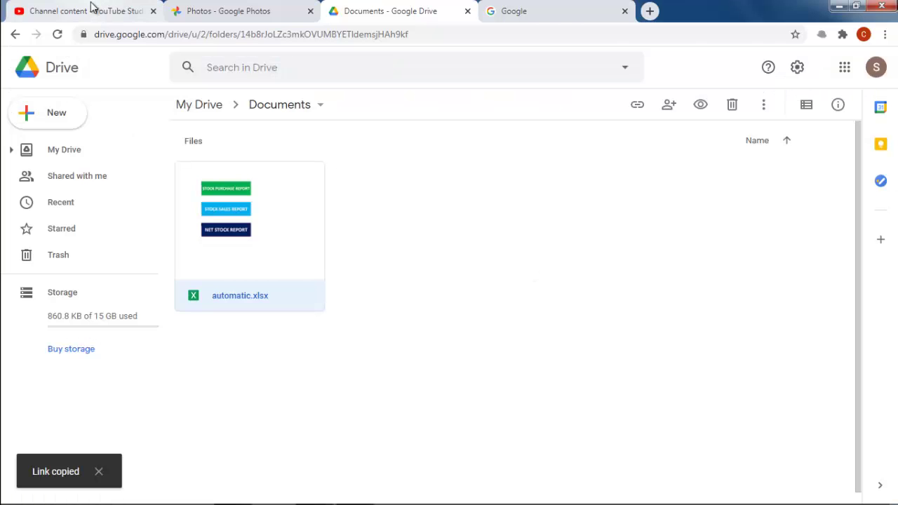
Switch to YouTube Studio and open the details of the automatic sale purchase stock management video.
{"action": "left_click", "coordinate": [91, 8]}
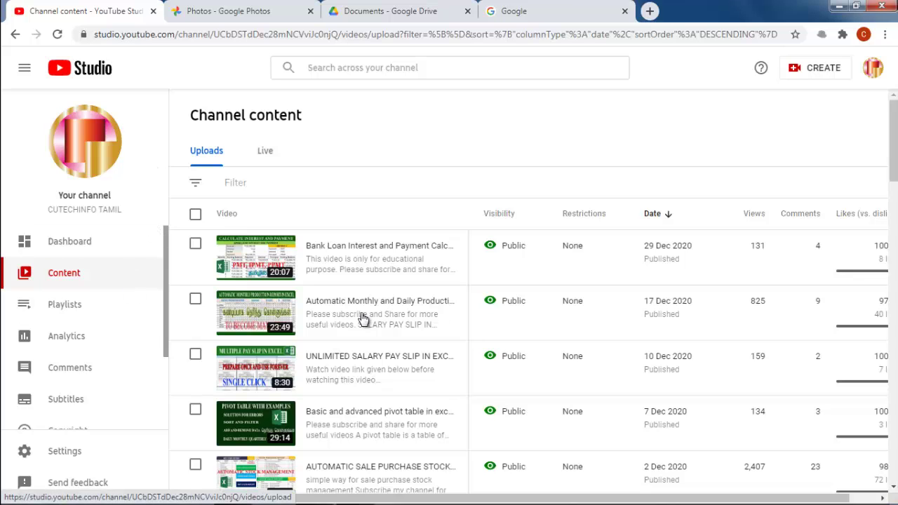
{"action": "scroll", "coordinate": [366, 365], "scroll_direction": "down", "scroll_amount": 1}
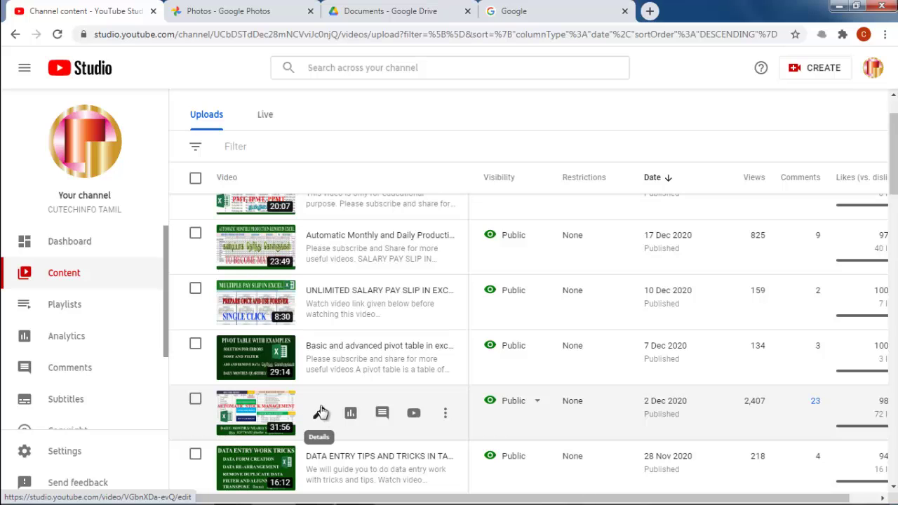
{"action": "left_click", "coordinate": [320, 413]}
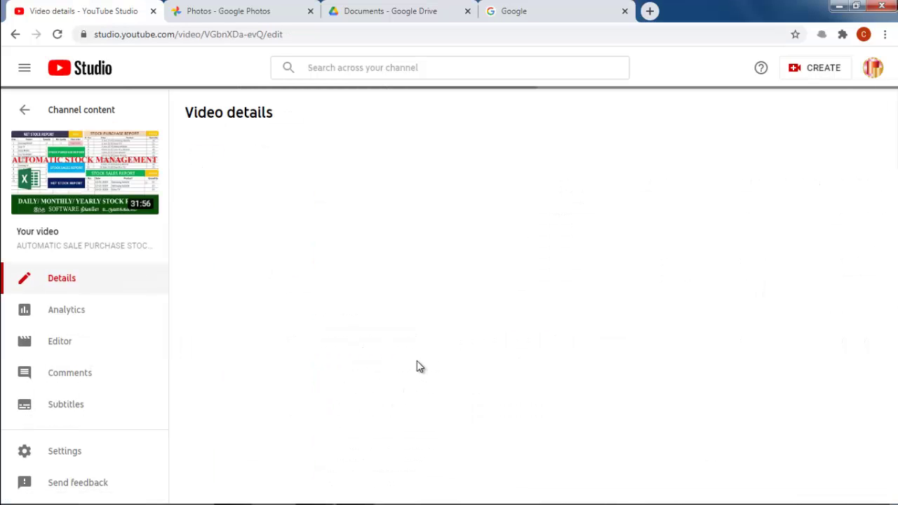
Add a new last line to the video description reading "Download Link:" followed by the copied Drive link, and save the changes.
{"action": "left_click", "coordinate": [318, 264]}
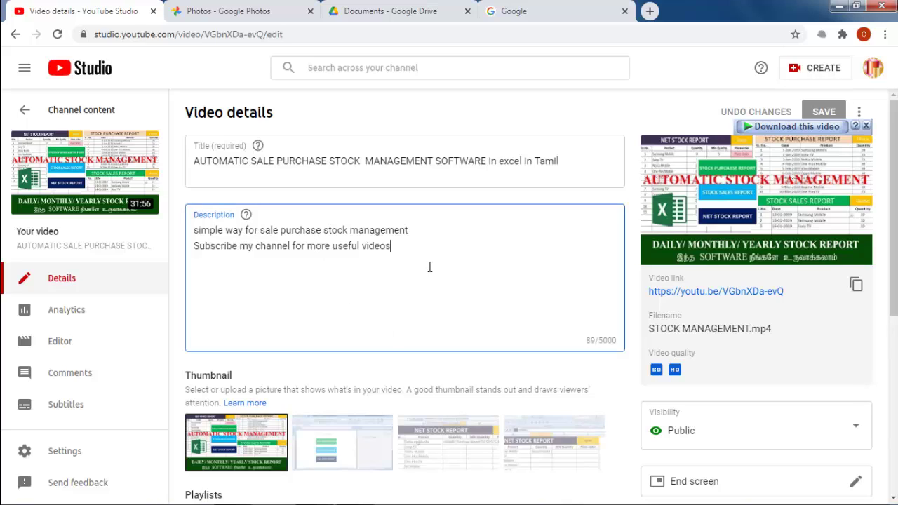
{"action": "type", "text": "D"}
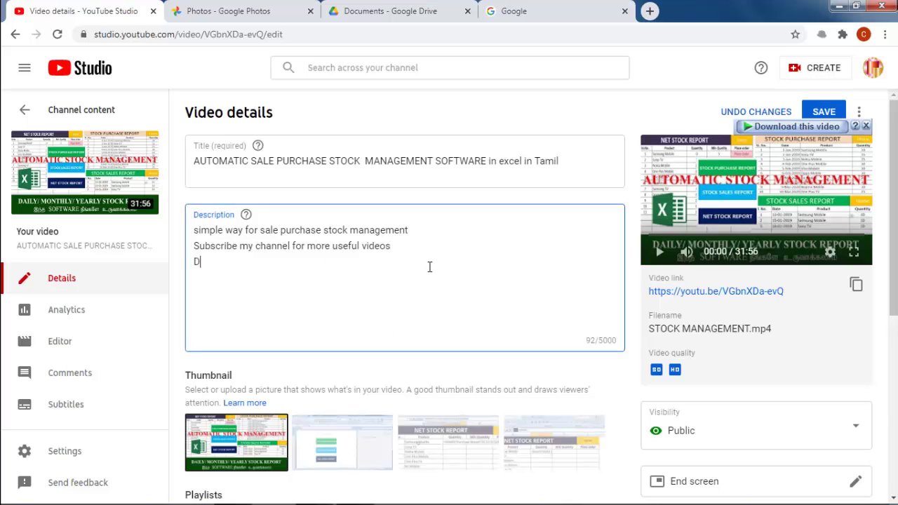
{"action": "type", "text": "ownload Link"}
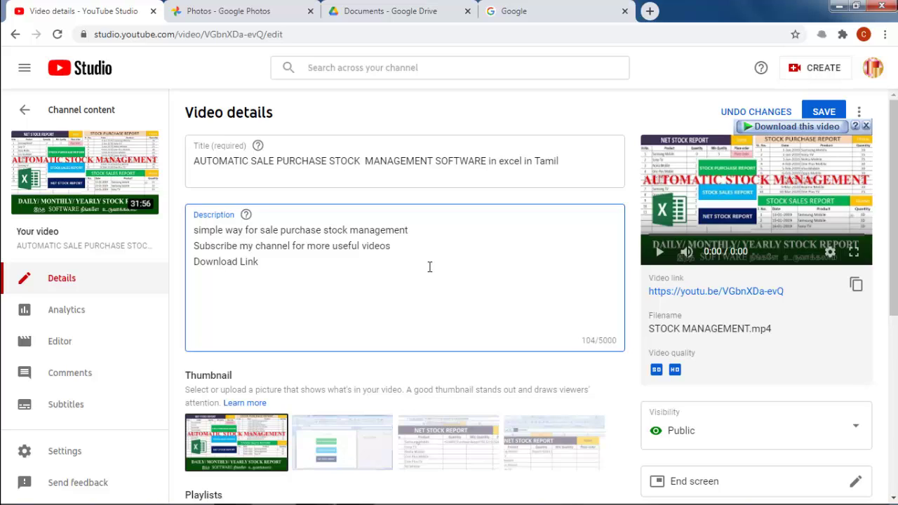
{"action": "type", "text": ":"}
{"action": "key", "text": "ctrl+v"}
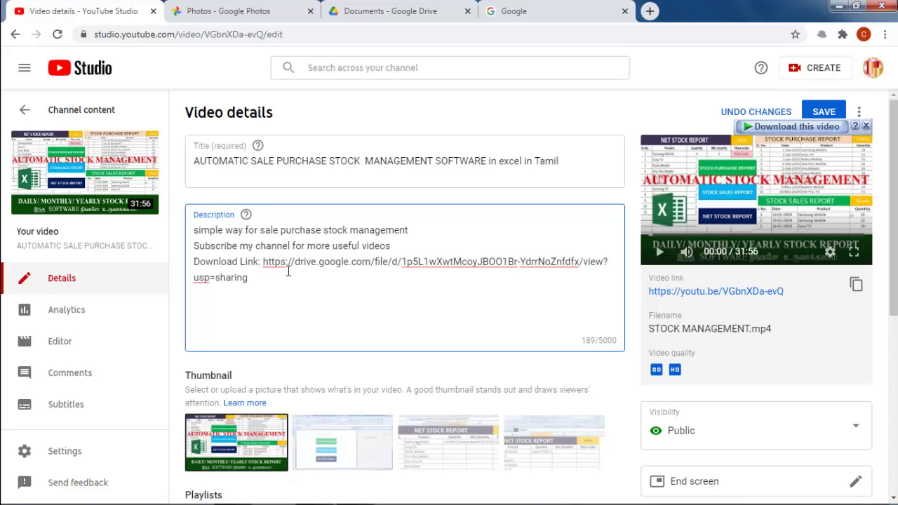
{"action": "left_click", "coordinate": [824, 109]}
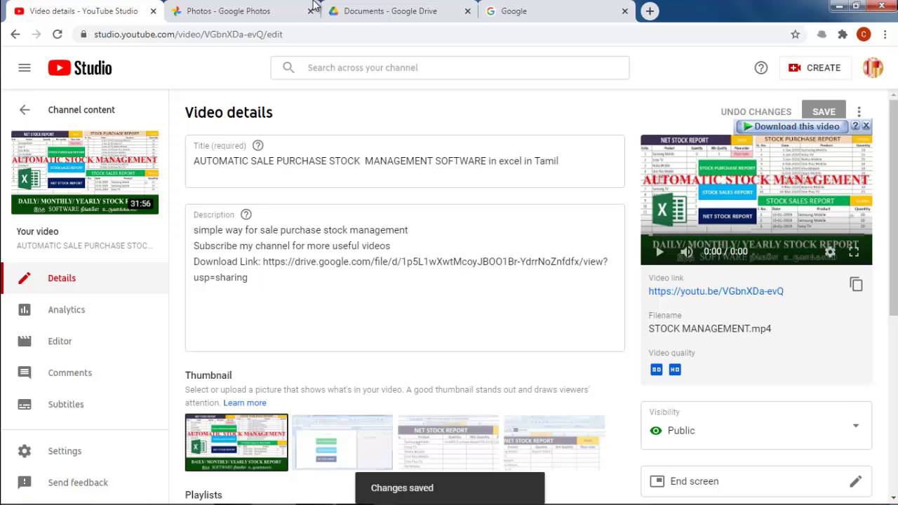
Switch back to Google Drive and download automatic.xlsx from the Documents folder to the computer.
{"action": "left_click", "coordinate": [403, 11]}
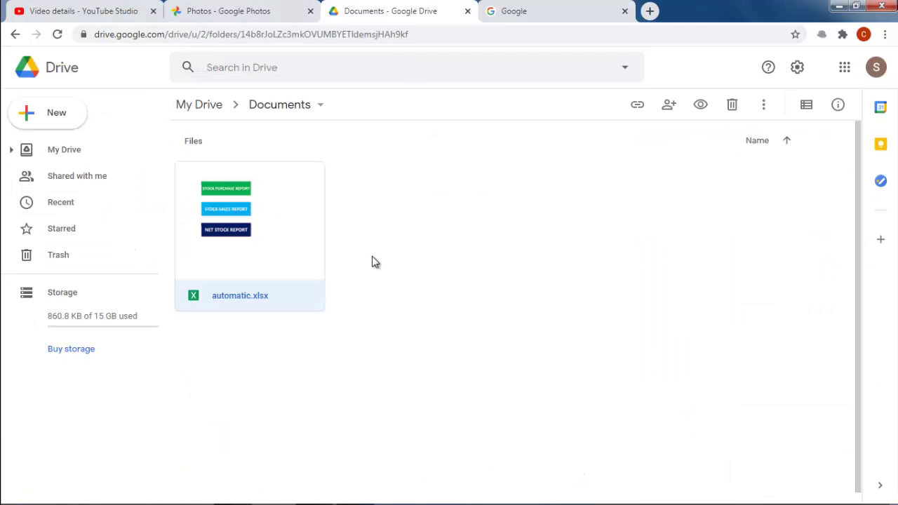
{"action": "left_click", "coordinate": [284, 237]}
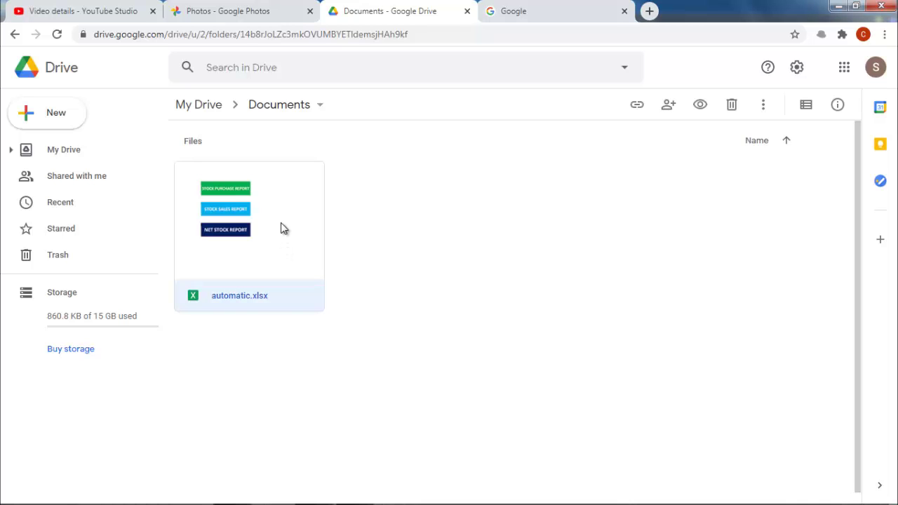
{"action": "right_click", "coordinate": [281, 223]}
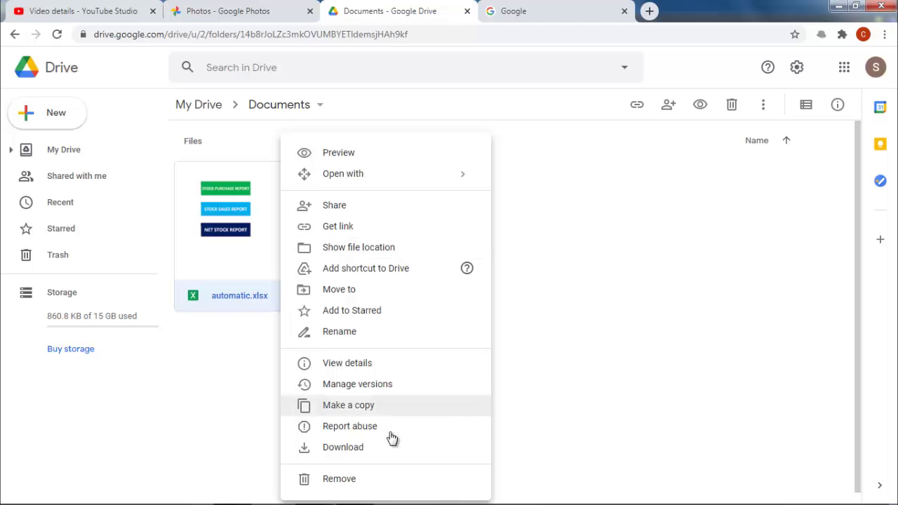
{"action": "left_click", "coordinate": [351, 451]}
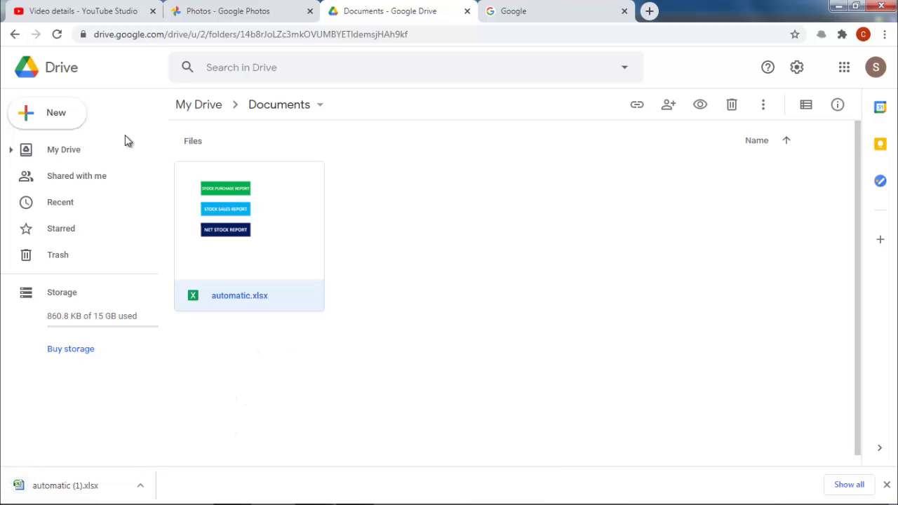
Return to My Drive, select the Photo and Documents folders together, and clear the selection.
{"action": "left_click", "coordinate": [69, 155]}
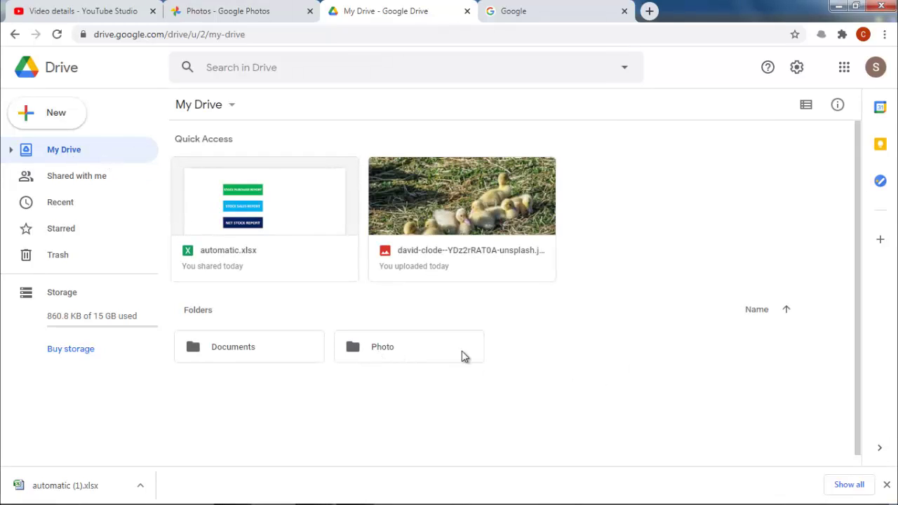
{"action": "left_click", "coordinate": [418, 349]}
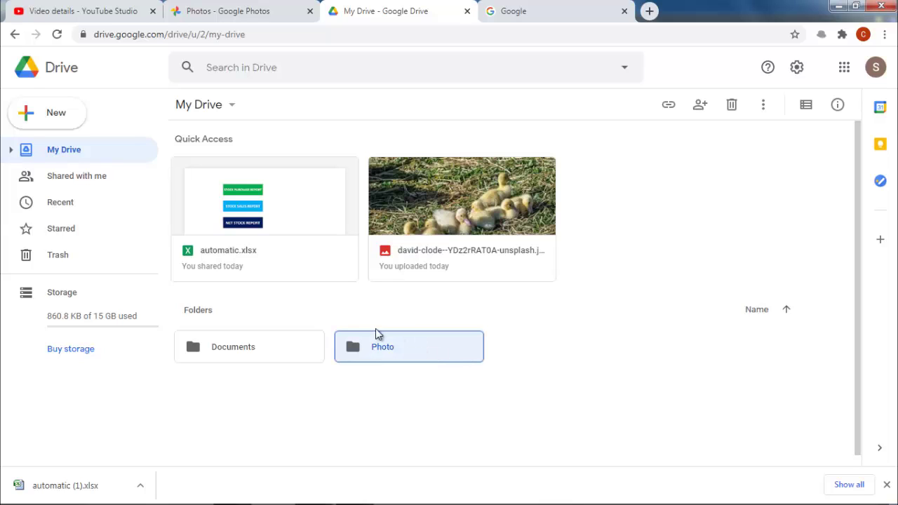
{"action": "left_click", "coordinate": [268, 345], "text": "ctrl"}
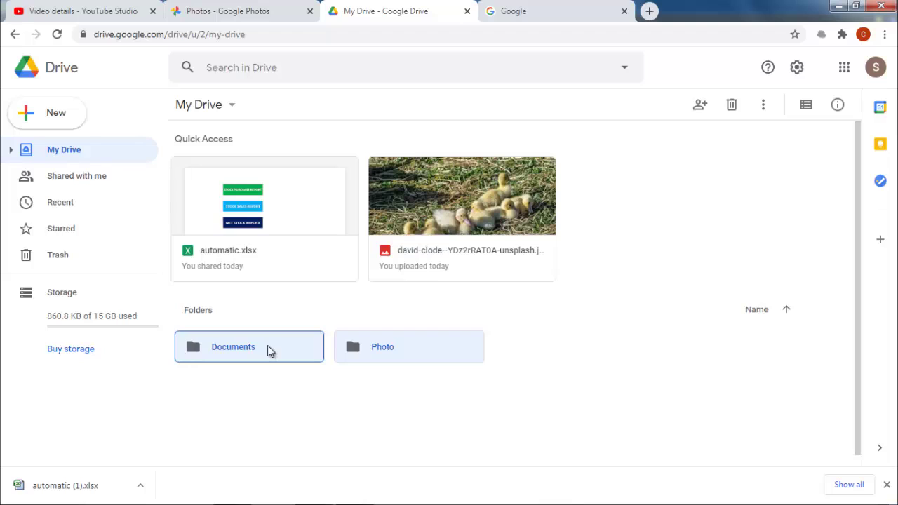
{"action": "left_click", "coordinate": [428, 390]}
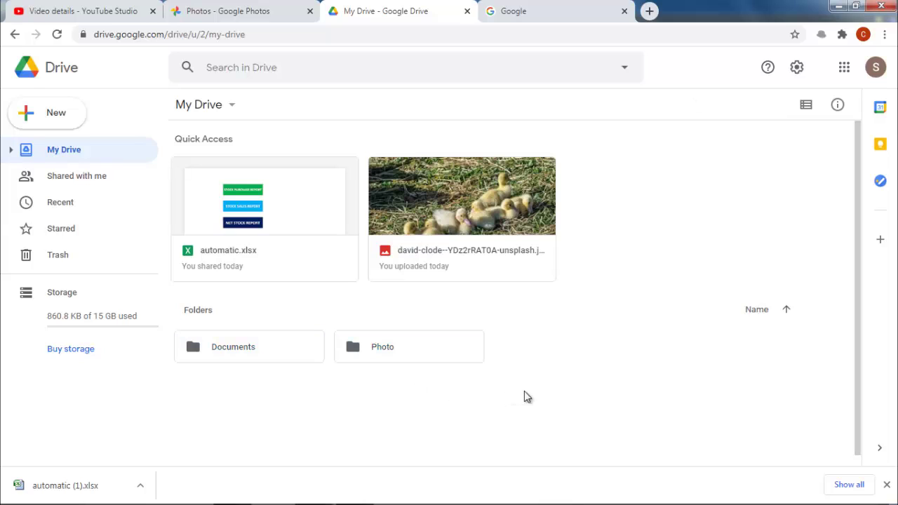